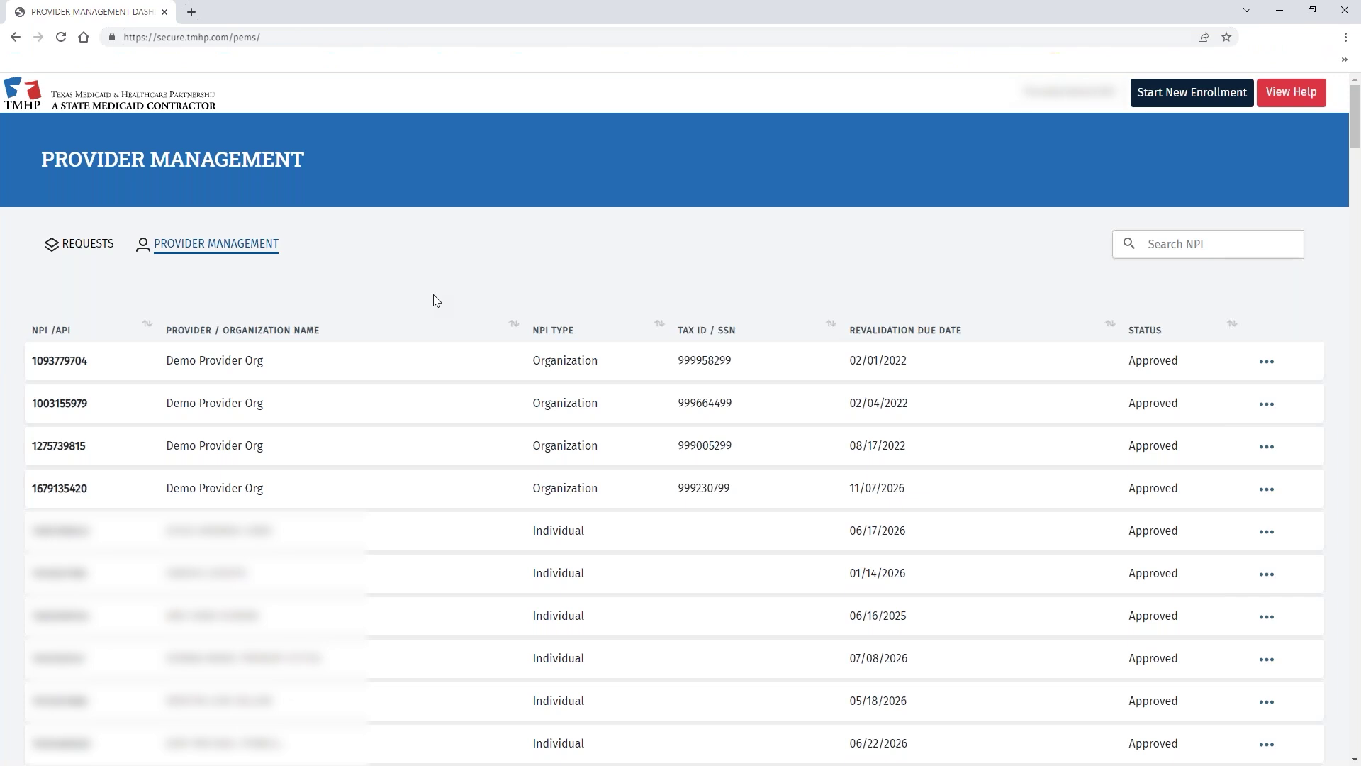
Search the Requests dashboard for 20001242 and open that request at its NPI Taxonomy page.
{"action": "left_click", "coordinate": [79, 253]}
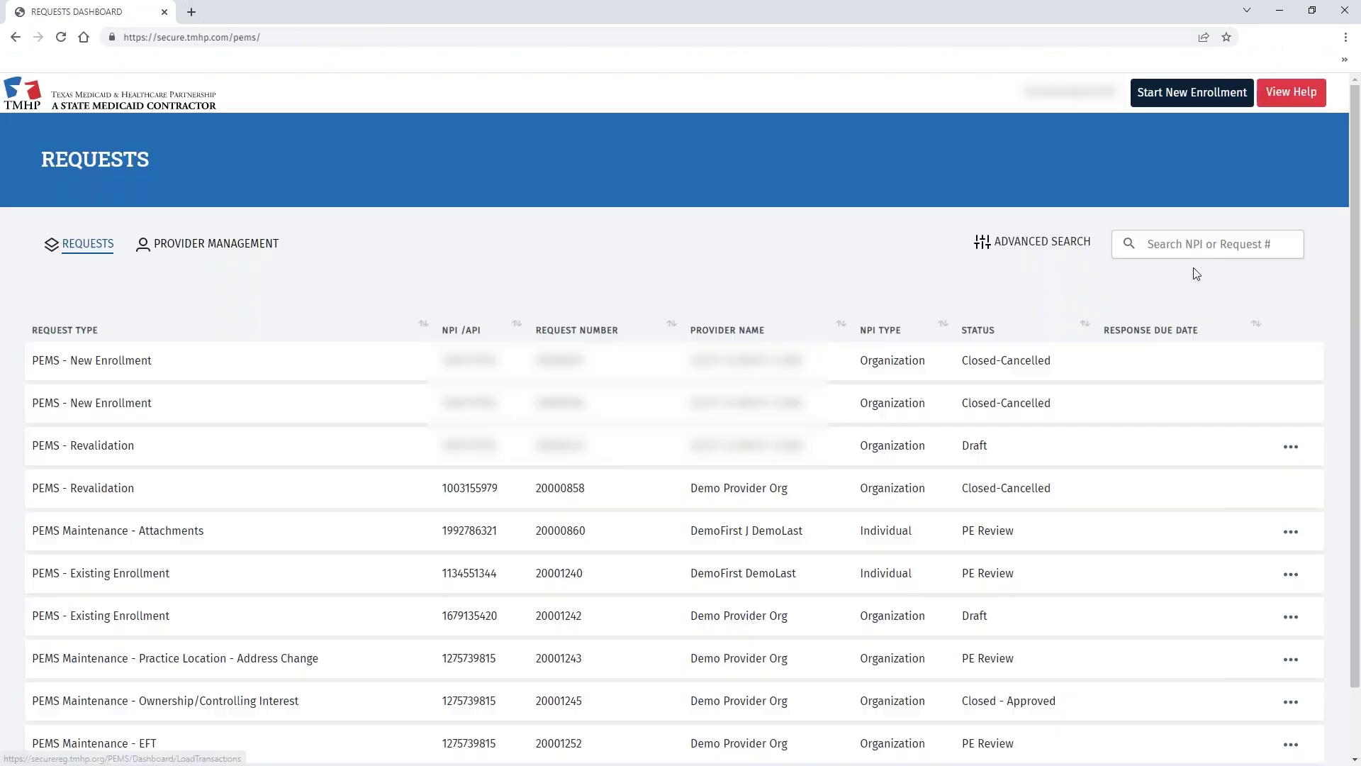
{"action": "left_click", "coordinate": [1172, 244]}
{"action": "type", "text": "20001242"}
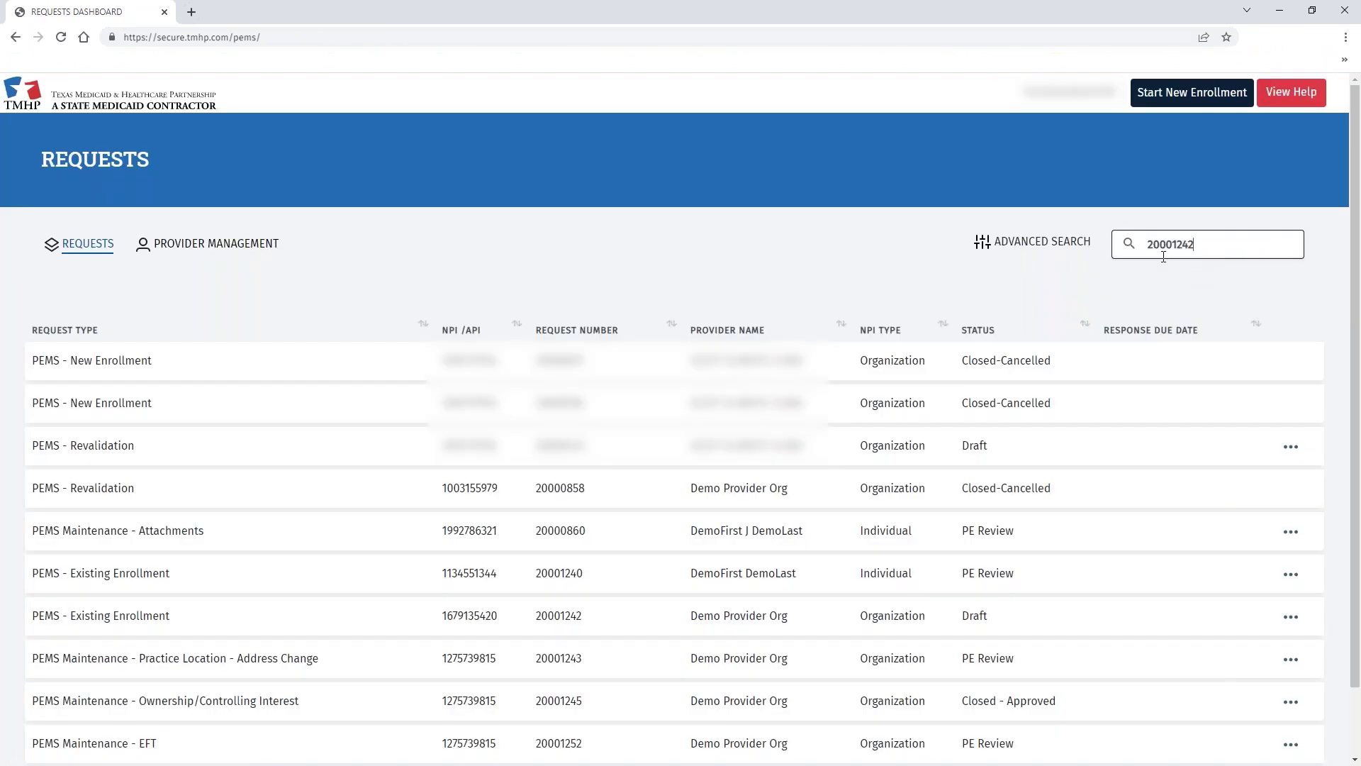
{"action": "left_click", "coordinate": [1129, 243]}
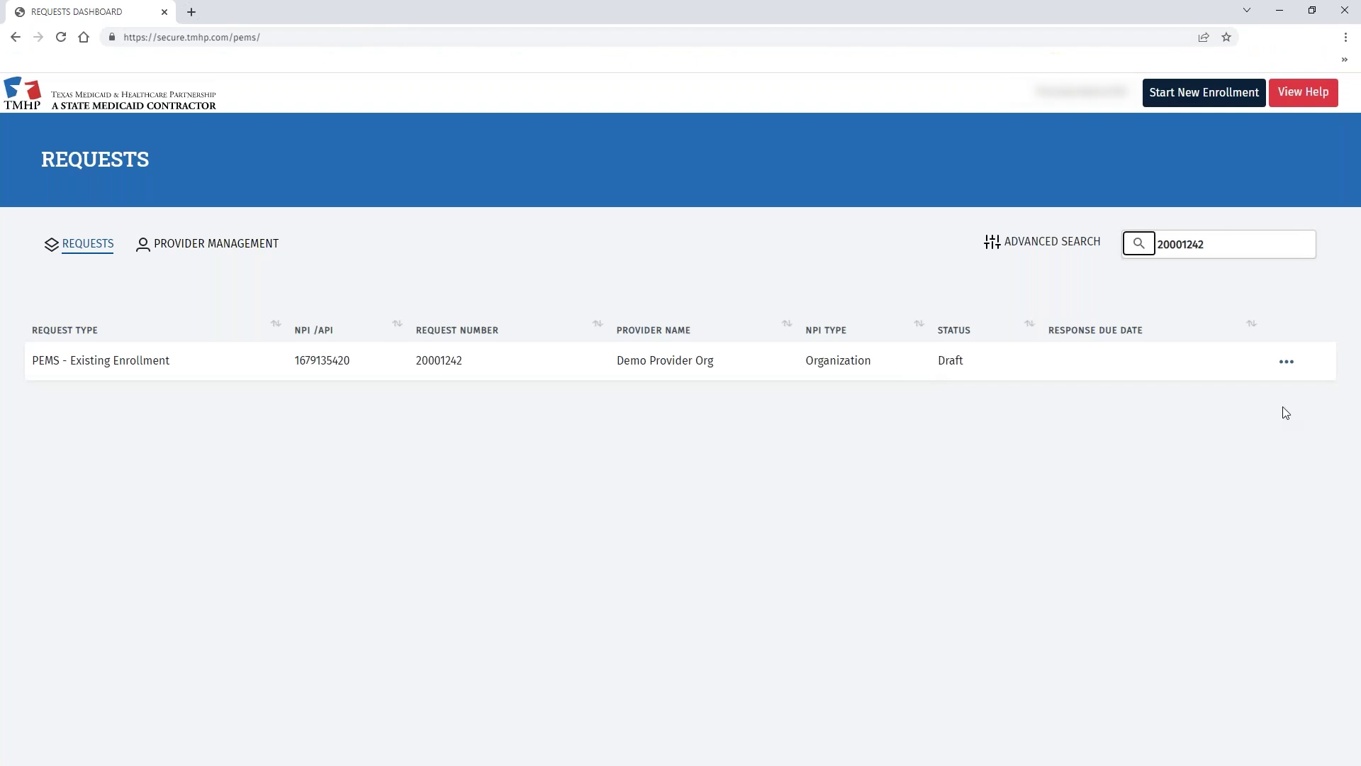
{"action": "left_click", "coordinate": [1288, 363]}
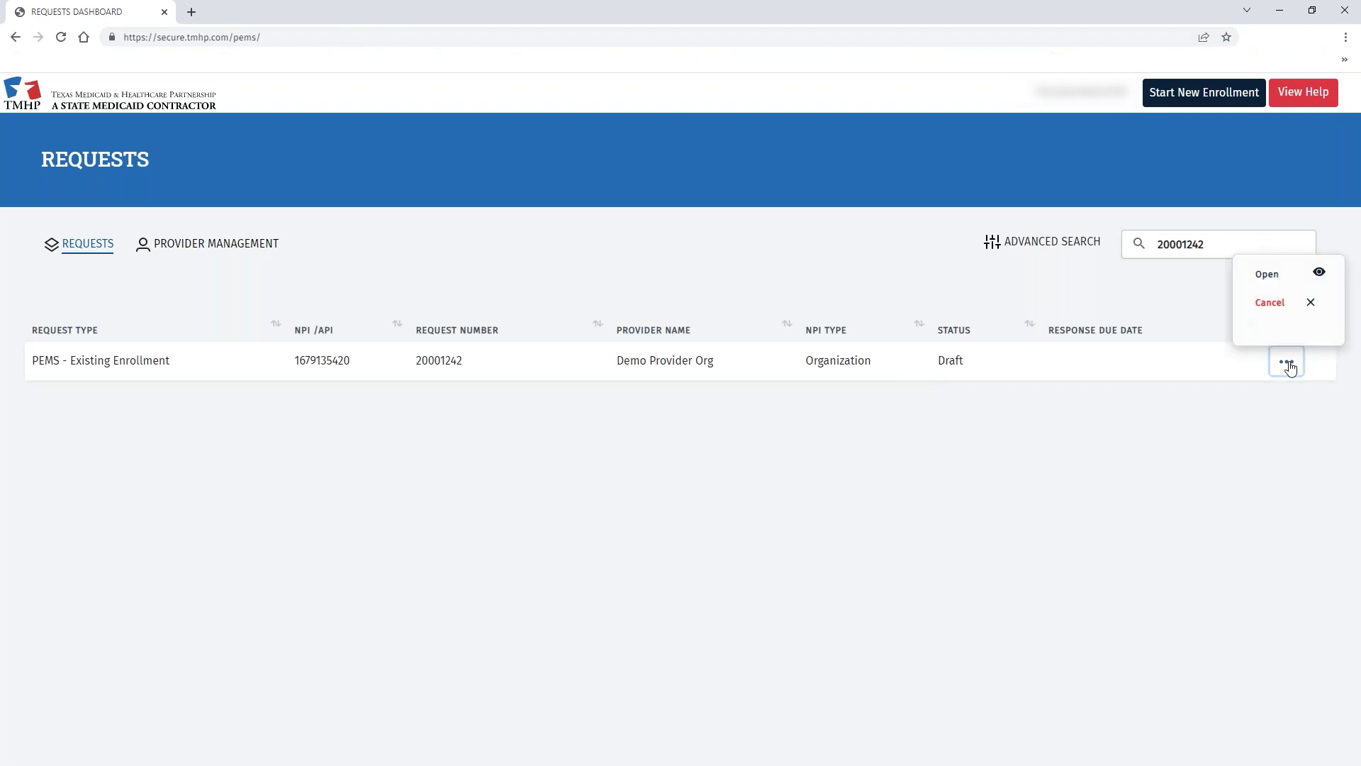
{"action": "left_click", "coordinate": [1269, 275]}
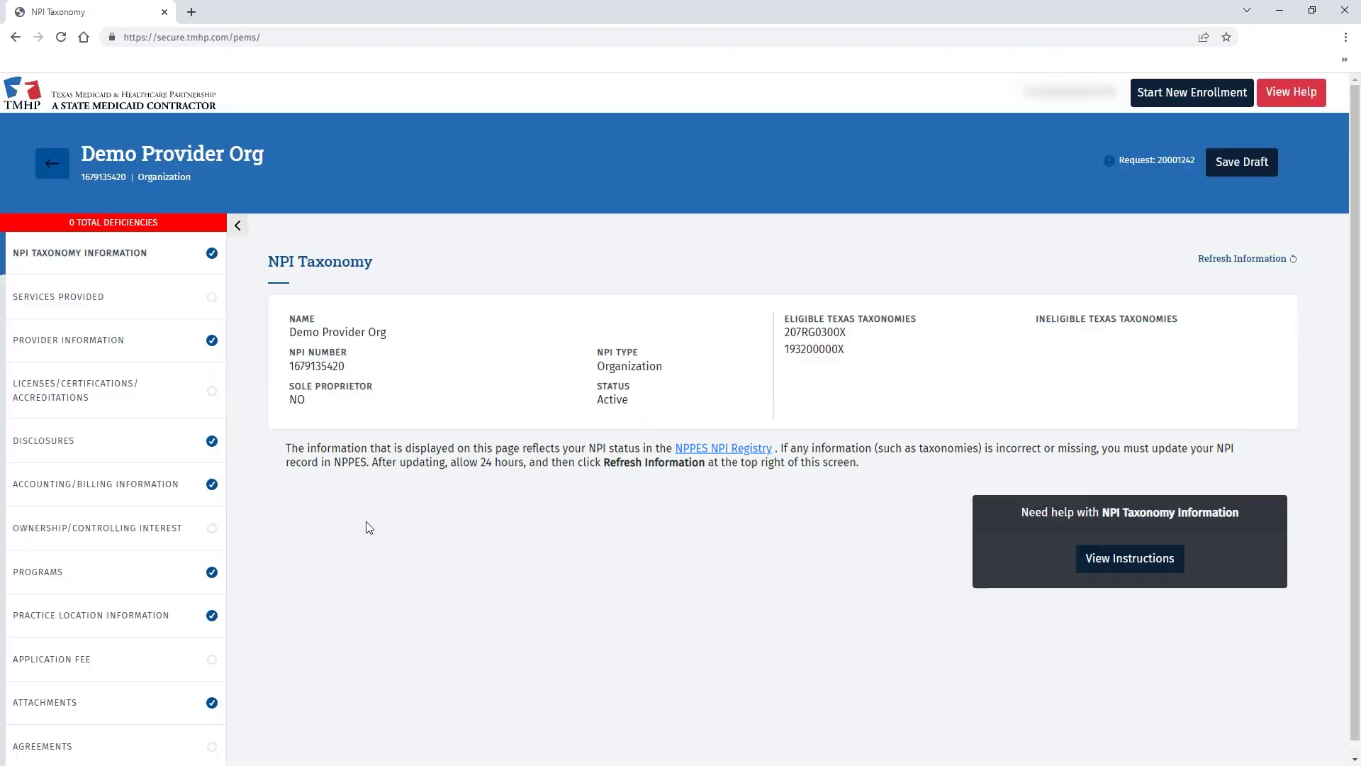
{"action": "scroll", "coordinate": [365, 525], "scroll_direction": "down", "scroll_amount": 1}
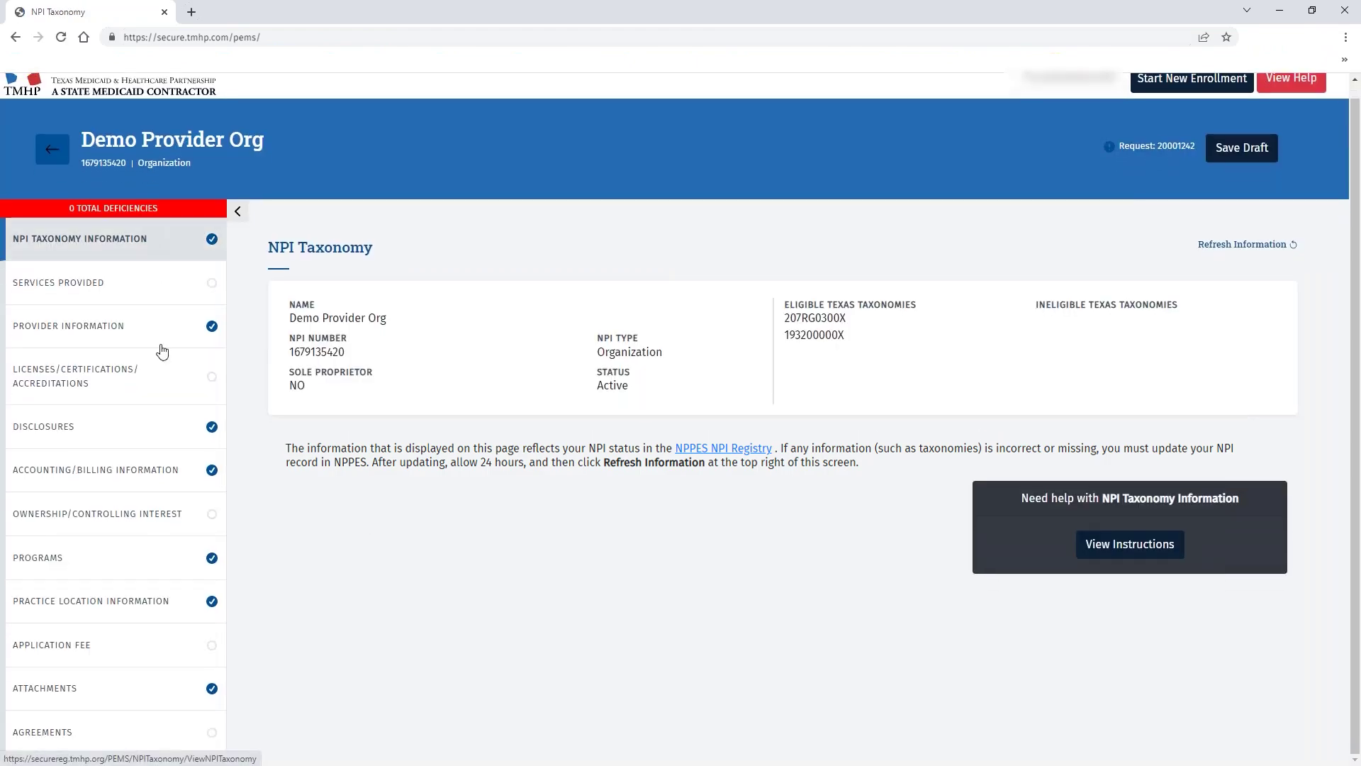
Go to the Agreements & Signatures page, which shows the signed HHSC Enrollment Agreement.
{"action": "left_click", "coordinate": [114, 735]}
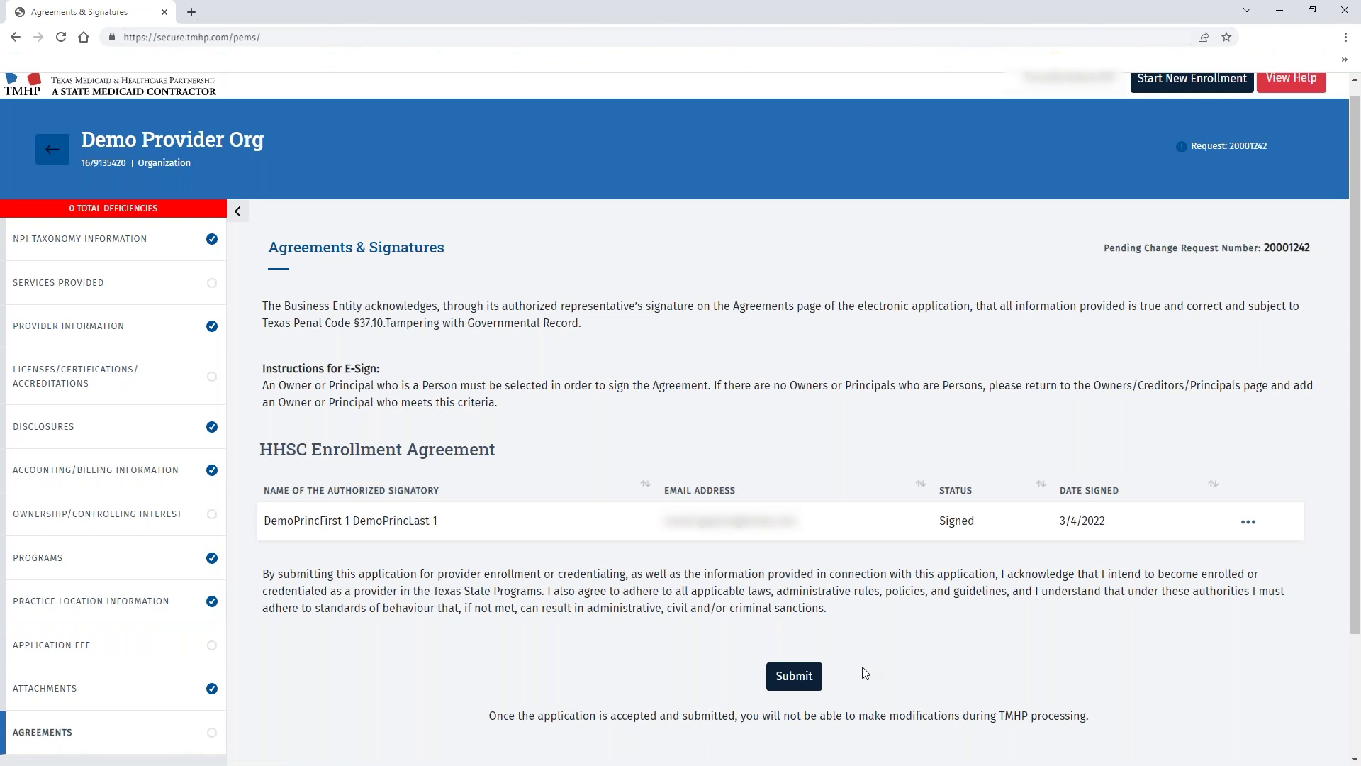
Submit the request, which is rejected with 7 deficiencies, and move to Ownership/Controlling Interest.
{"action": "left_click", "coordinate": [814, 682]}
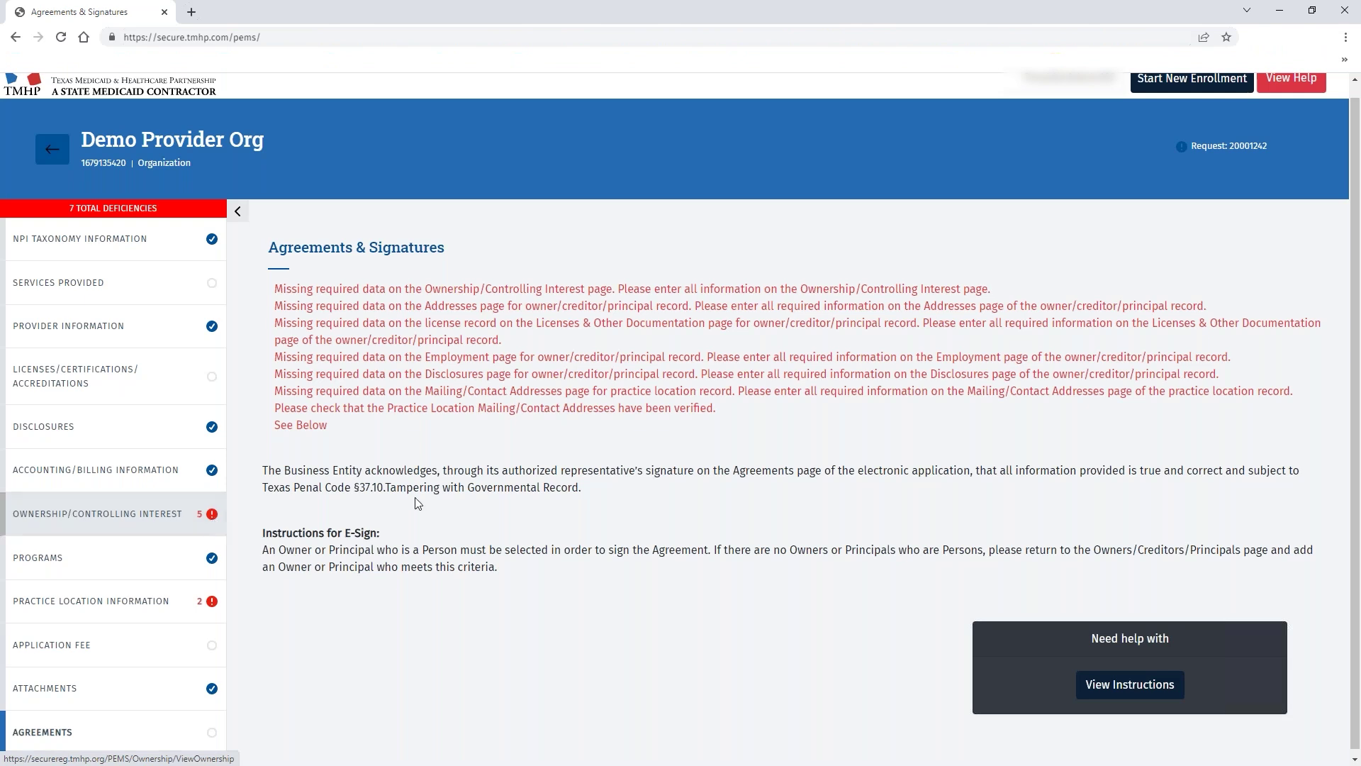
{"action": "left_click", "coordinate": [125, 524]}
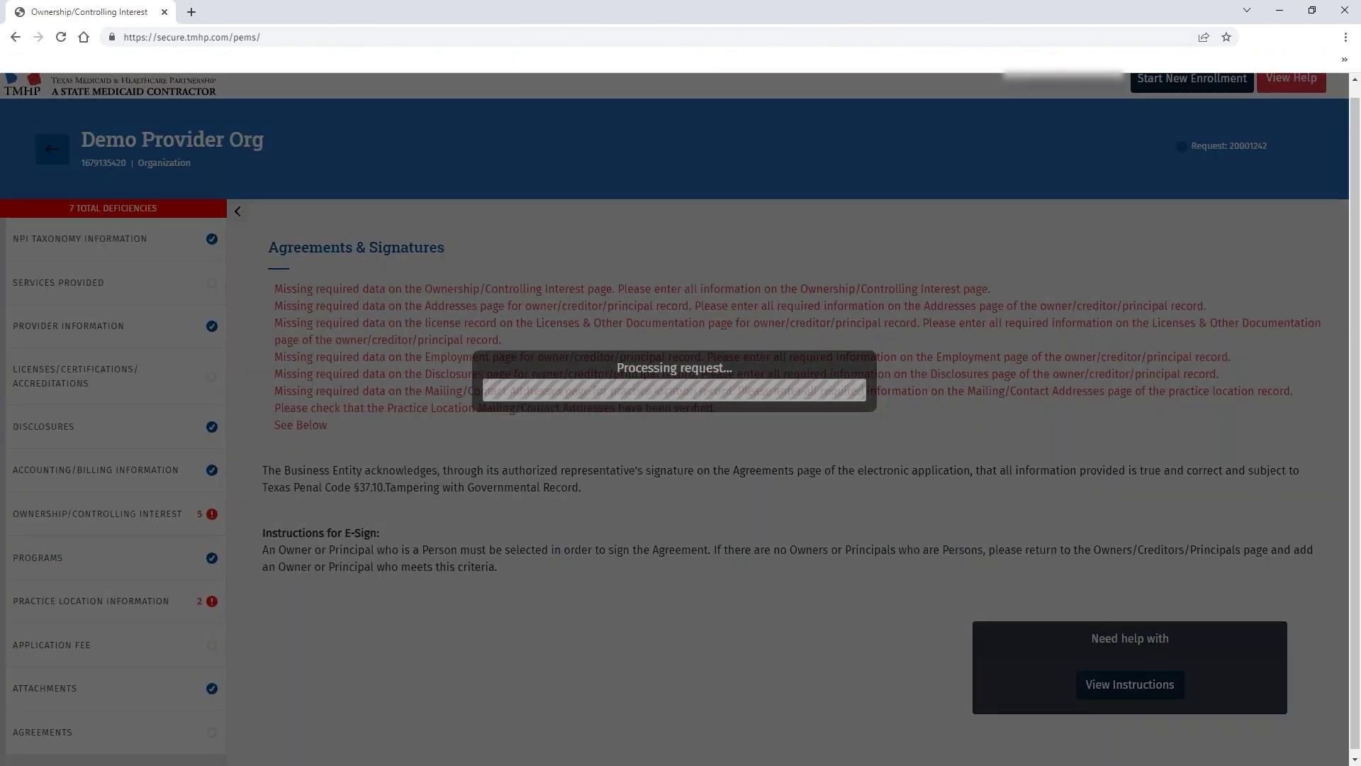
Scroll to the Owners/Creditors/Principals table and open the actions for the red-flagged principal.
{"action": "scroll", "coordinate": [1001, 498], "scroll_direction": "down", "scroll_amount": 10}
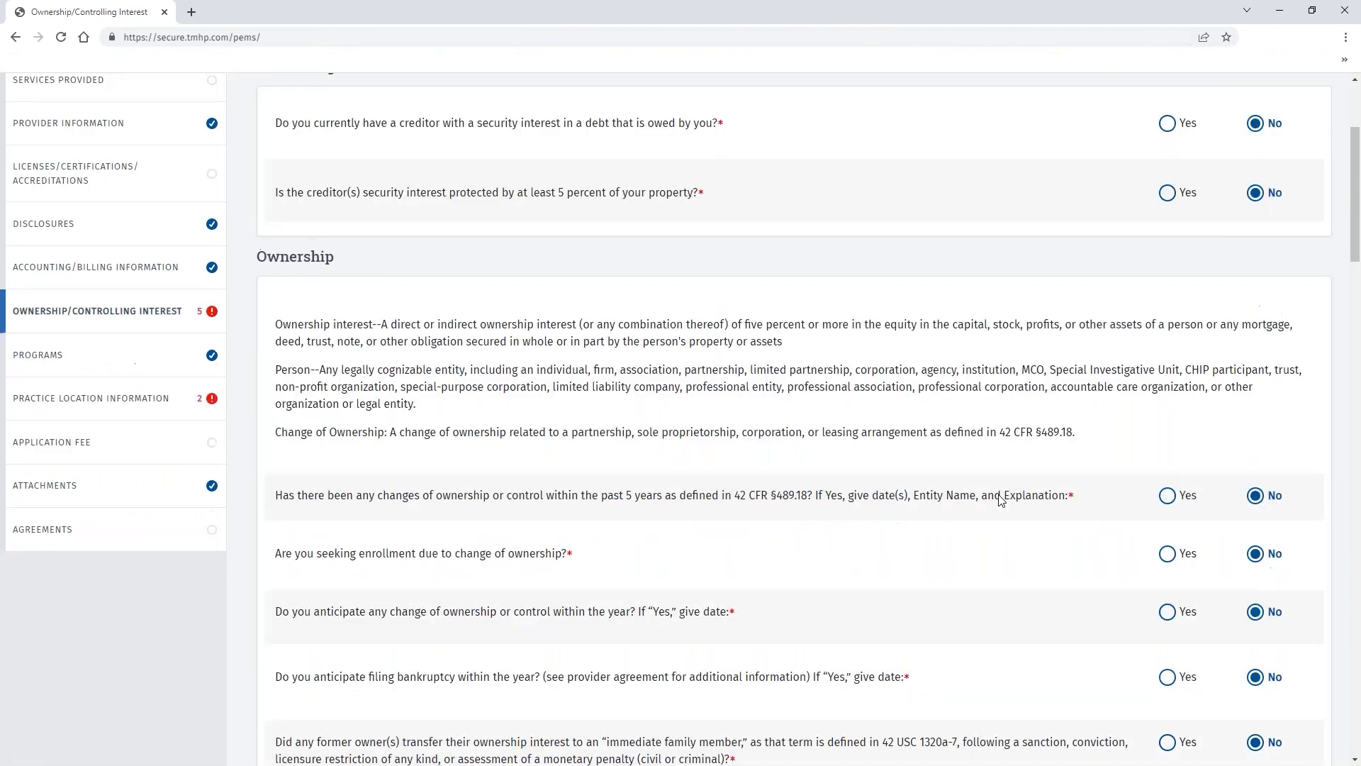
{"action": "scroll", "coordinate": [1001, 498], "scroll_direction": "down", "scroll_amount": 15}
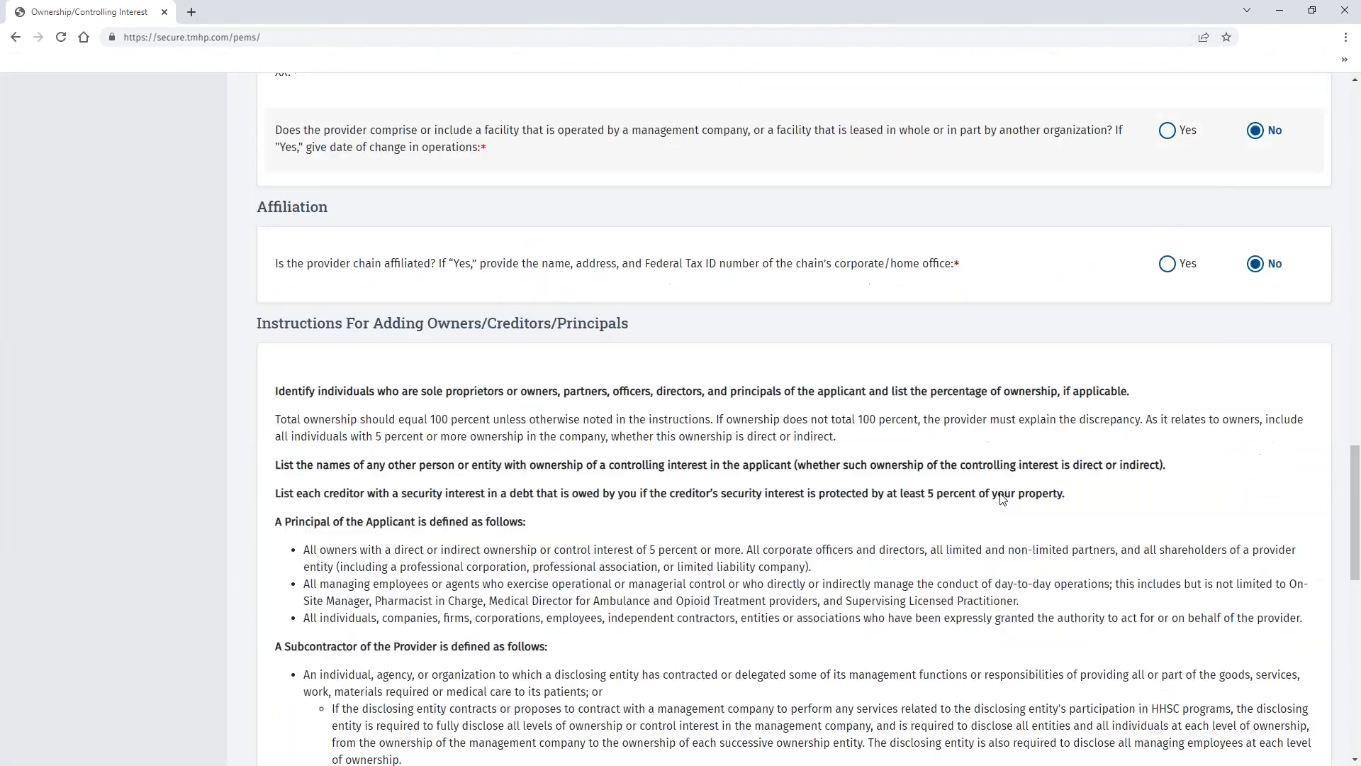
{"action": "scroll", "coordinate": [1003, 499], "scroll_direction": "down", "scroll_amount": 2}
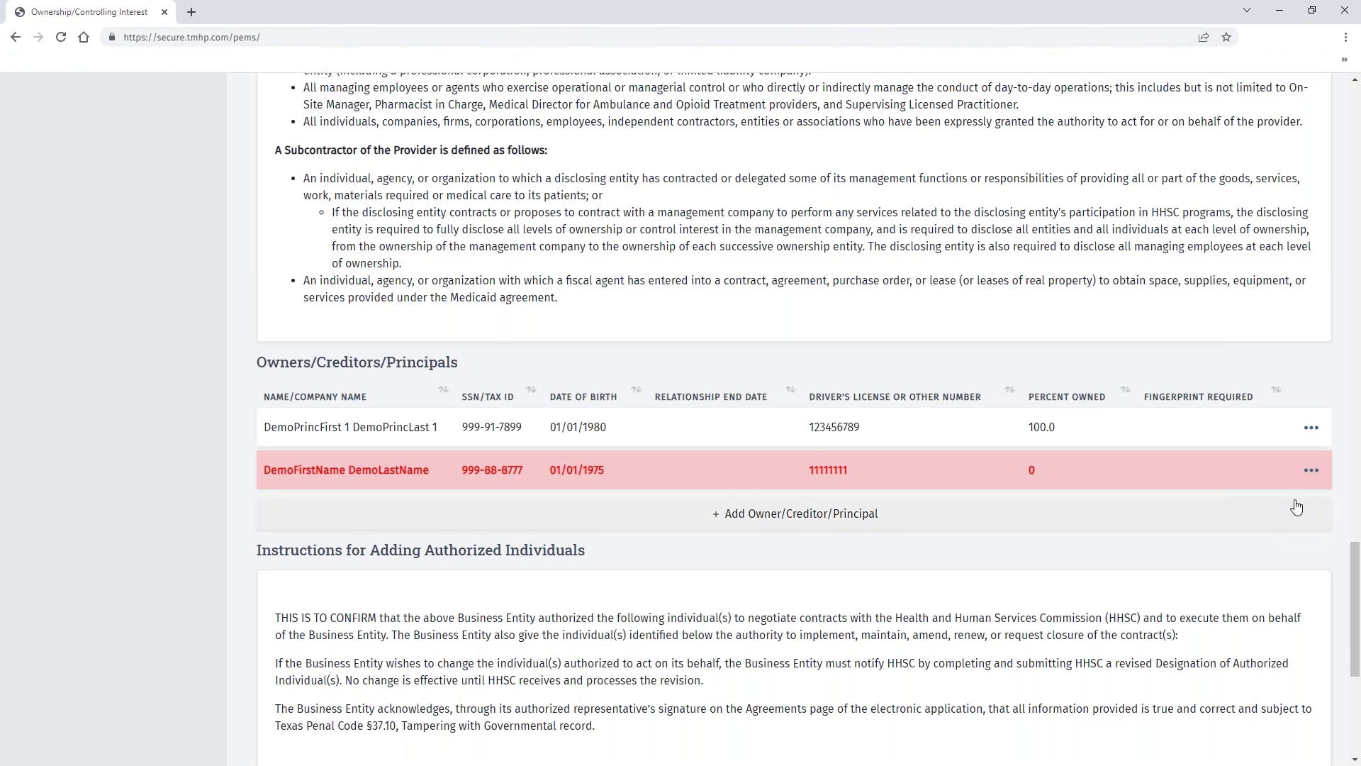
{"action": "left_click", "coordinate": [1312, 470]}
Open the flagged principal's record and go to its empty Addresses page.
{"action": "left_click", "coordinate": [1208, 503]}
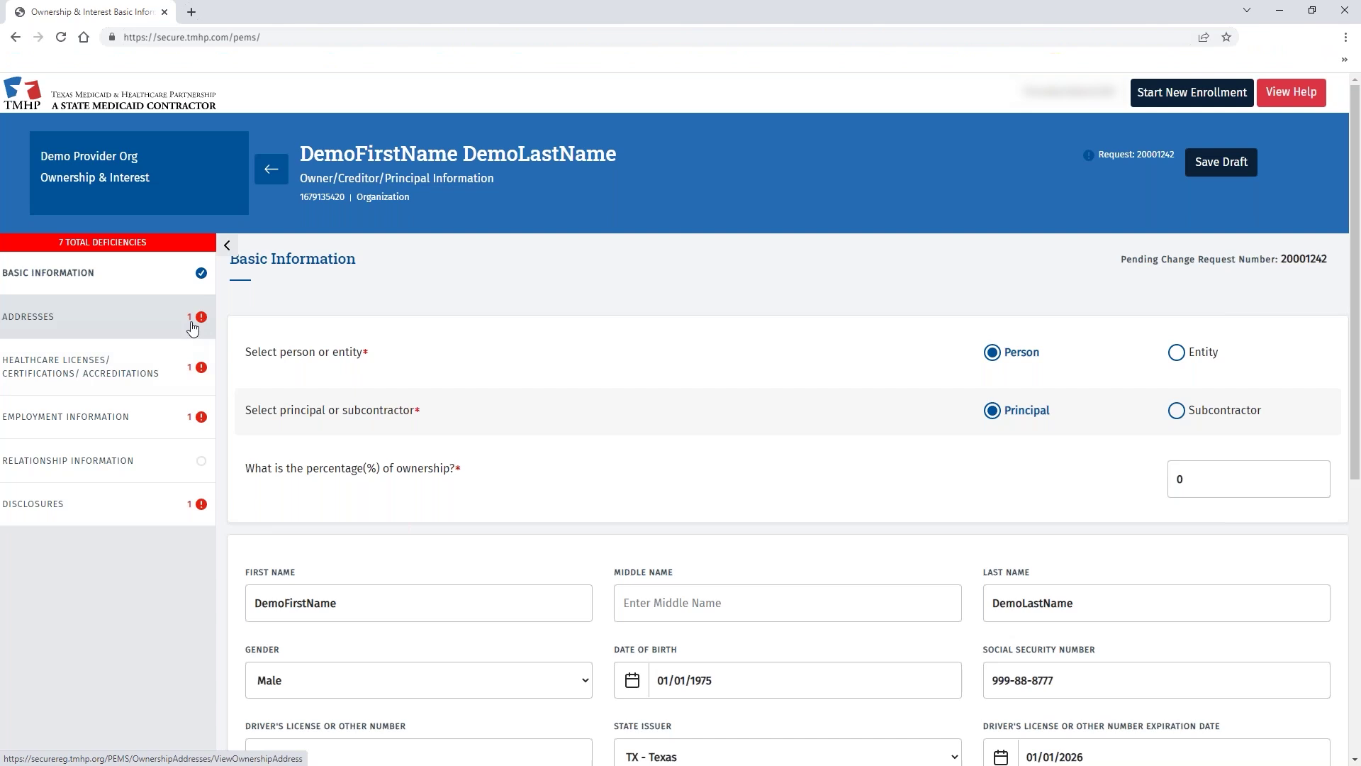
{"action": "left_click", "coordinate": [140, 327]}
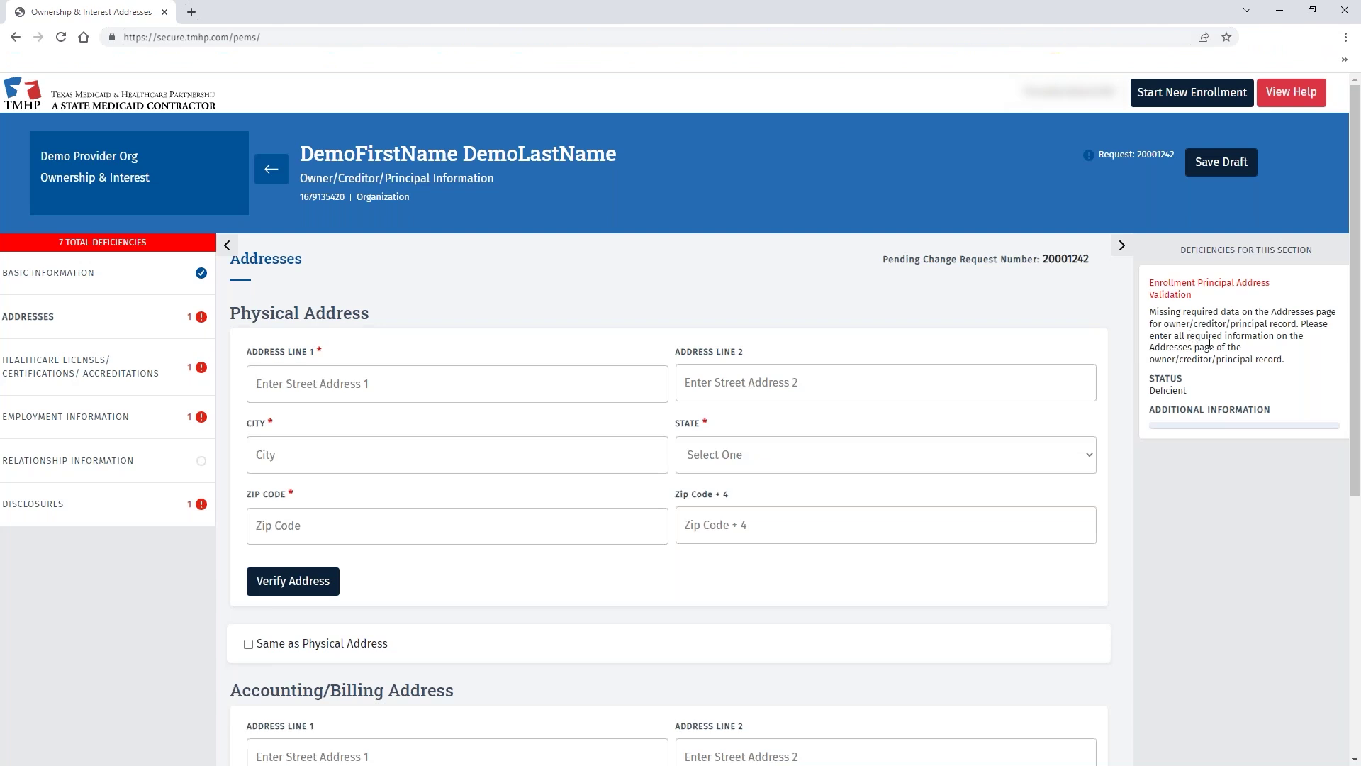
{"action": "scroll", "coordinate": [1221, 333], "scroll_direction": "down", "scroll_amount": 1}
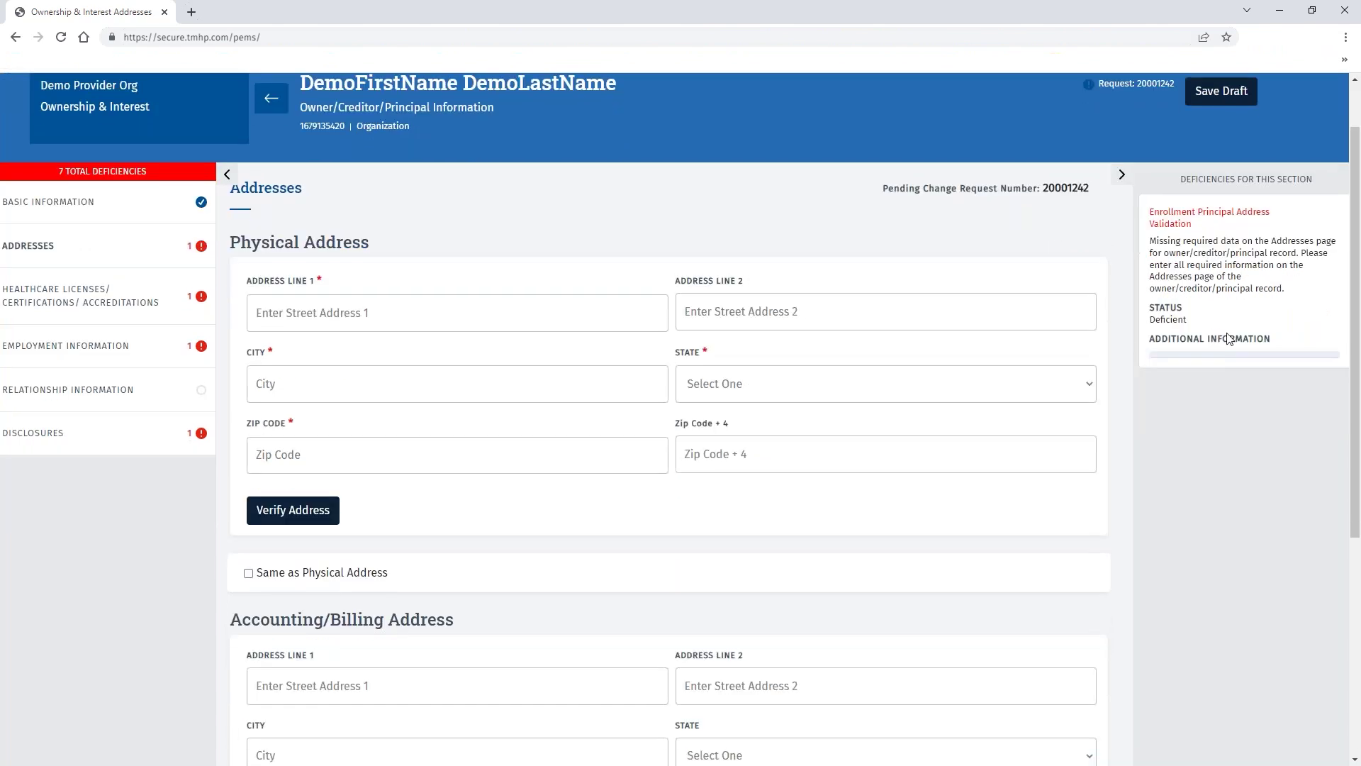
{"action": "left_click", "coordinate": [378, 309]}
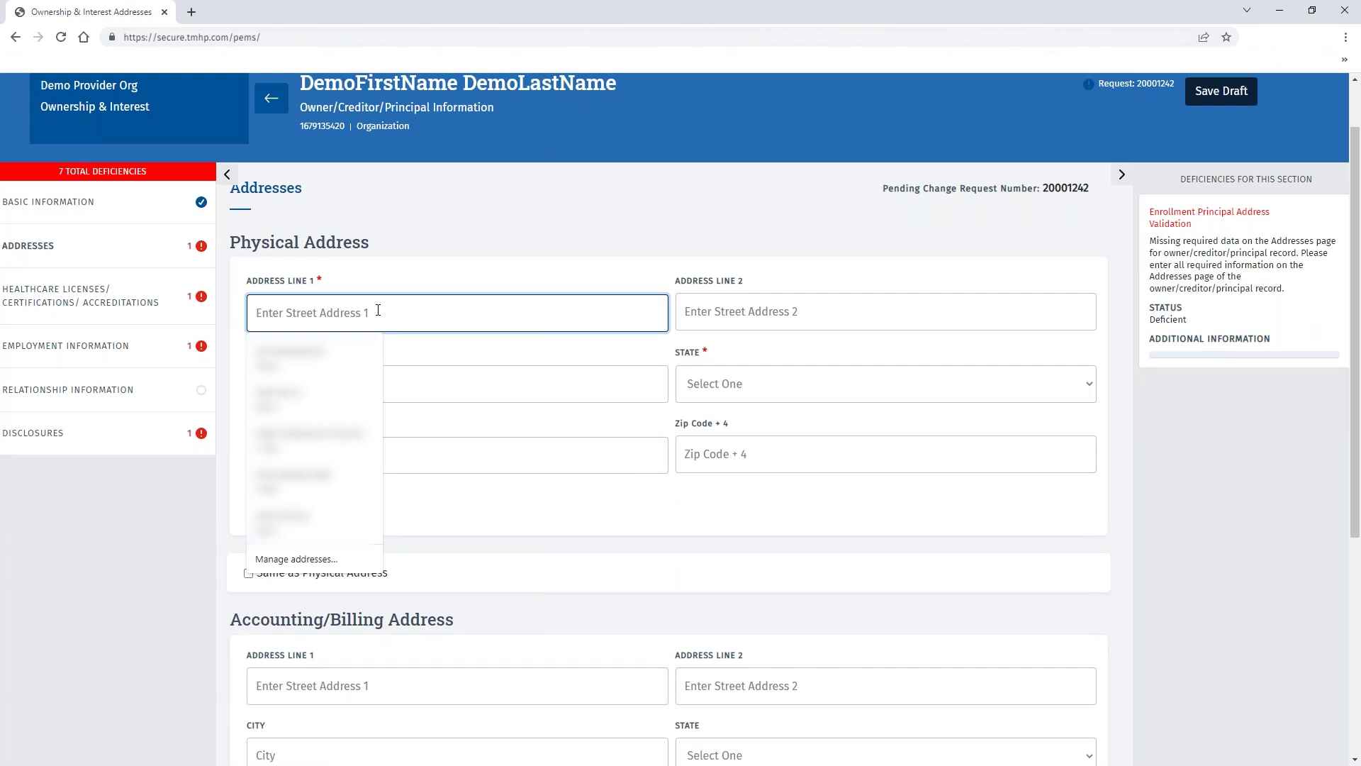
{"action": "left_click", "coordinate": [390, 278]}
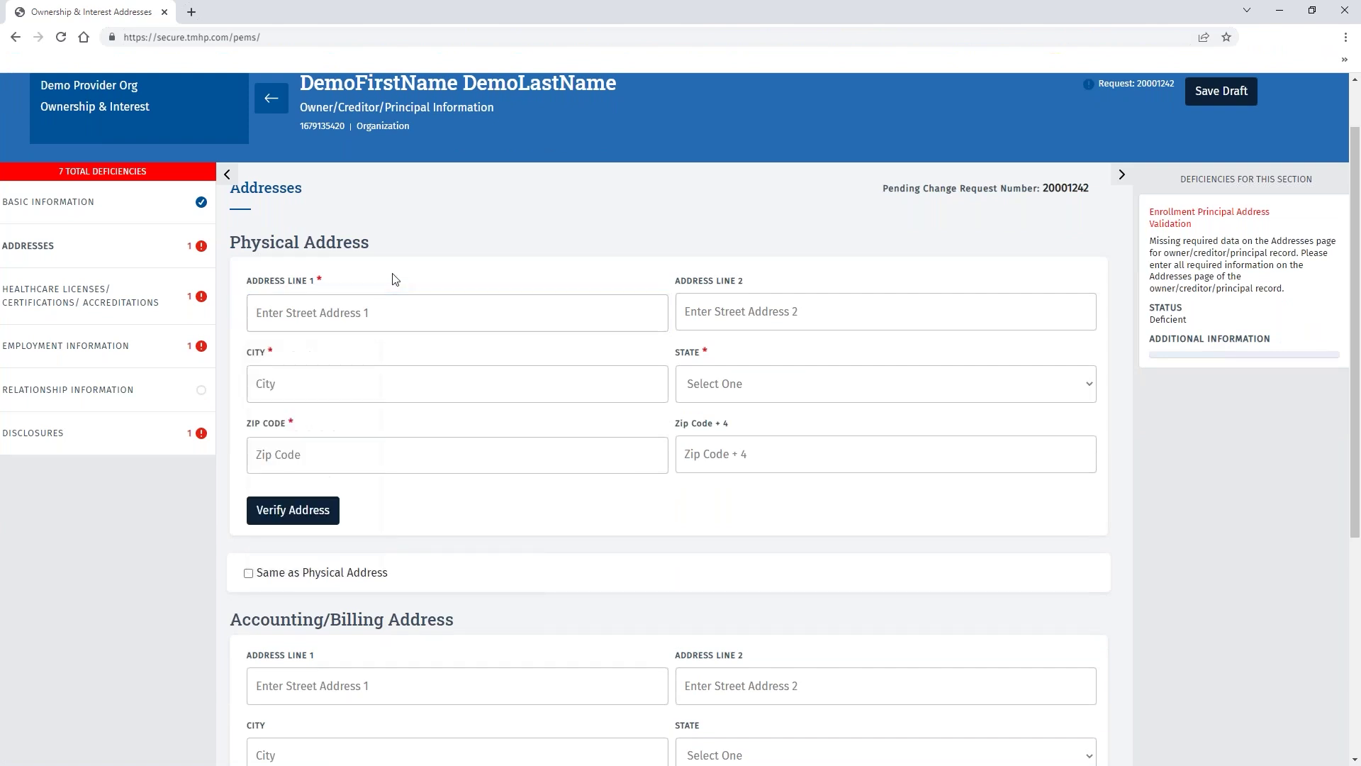
{"action": "left_click", "coordinate": [353, 313]}
{"action": "type", "text": "12357 B Riata Trace Pkwy"}
{"action": "key", "text": "Tab"}
{"action": "key", "text": "Tab"}
{"action": "type", "text": "Austin"}
{"action": "key", "text": "Tab"}
{"action": "key", "text": "t"}
{"action": "key", "text": "x"}
{"action": "key", "text": "Tab"}
{"action": "type", "text": "78727"}
{"action": "left_click", "coordinate": [293, 510]}
Set the billing address to match the physical address and save the Addresses section.
{"action": "scroll", "coordinate": [425, 425], "scroll_direction": "down", "scroll_amount": 2}
{"action": "left_click", "coordinate": [248, 426]}
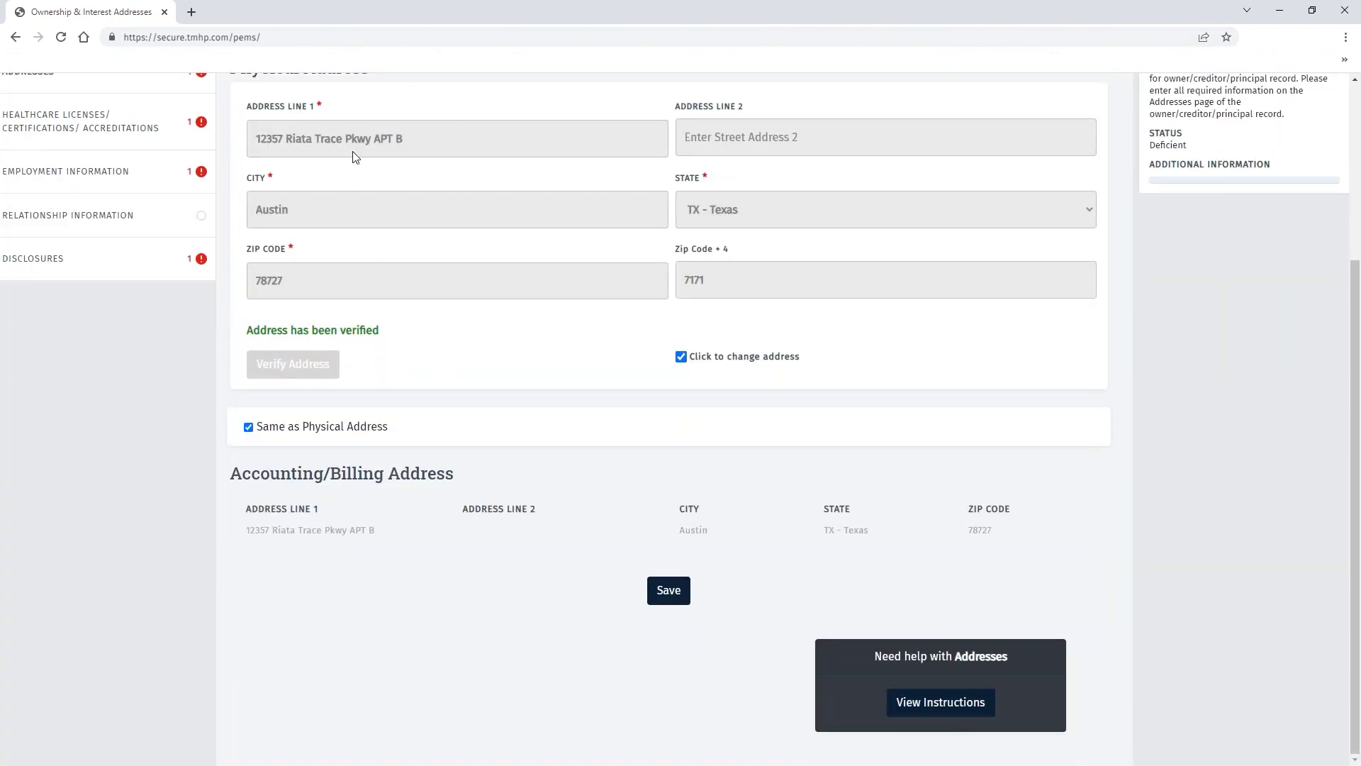
{"action": "left_click", "coordinate": [669, 590]}
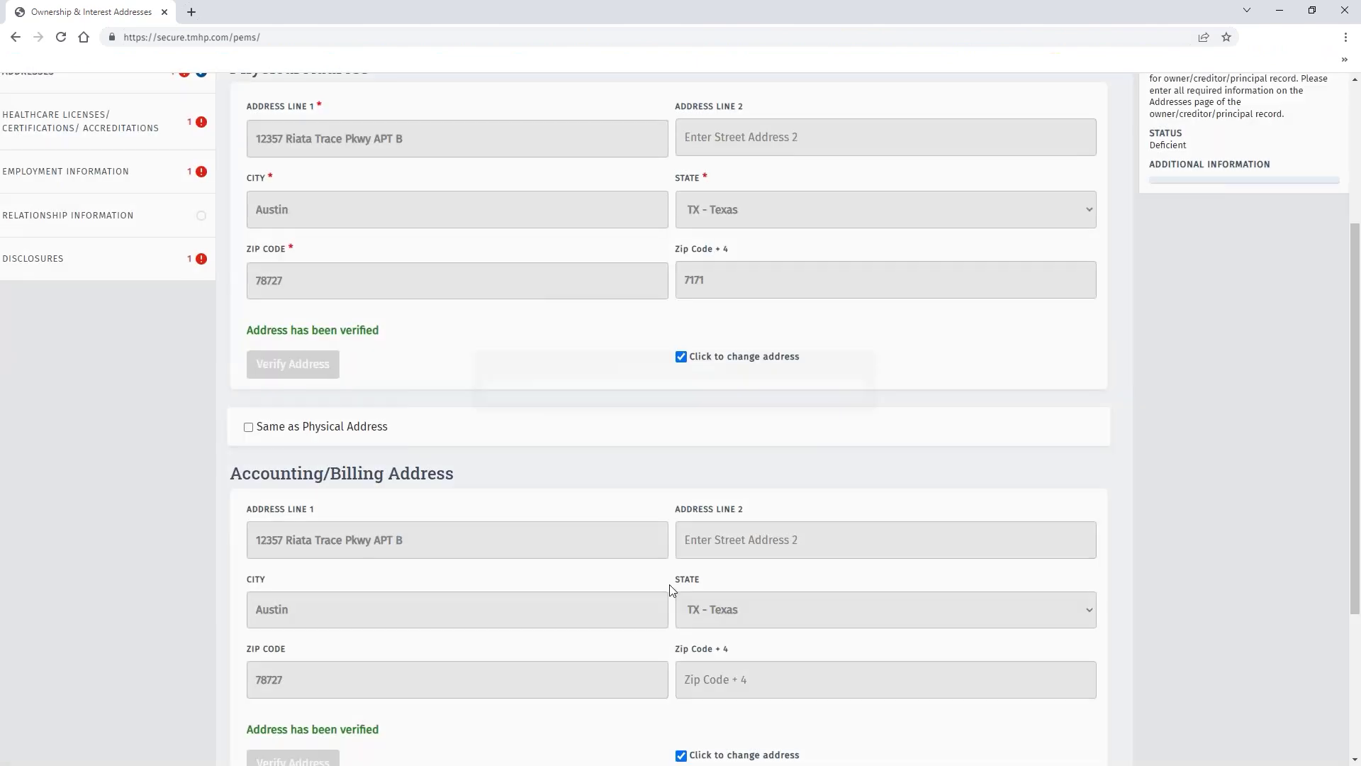
{"action": "scroll", "coordinate": [671, 590], "scroll_direction": "up", "scroll_amount": 2}
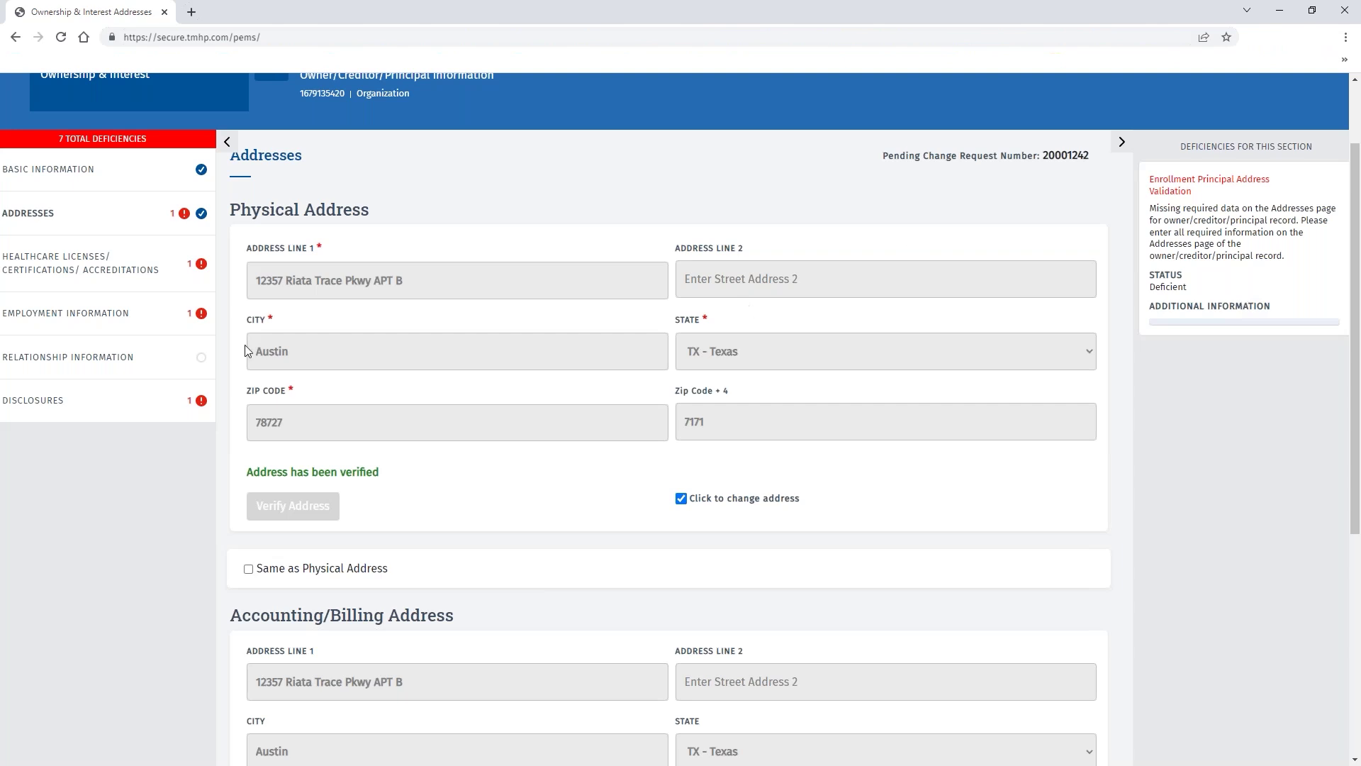
Record no professional license, then enter CEO as the principal's employment title.
{"action": "left_click", "coordinate": [128, 273]}
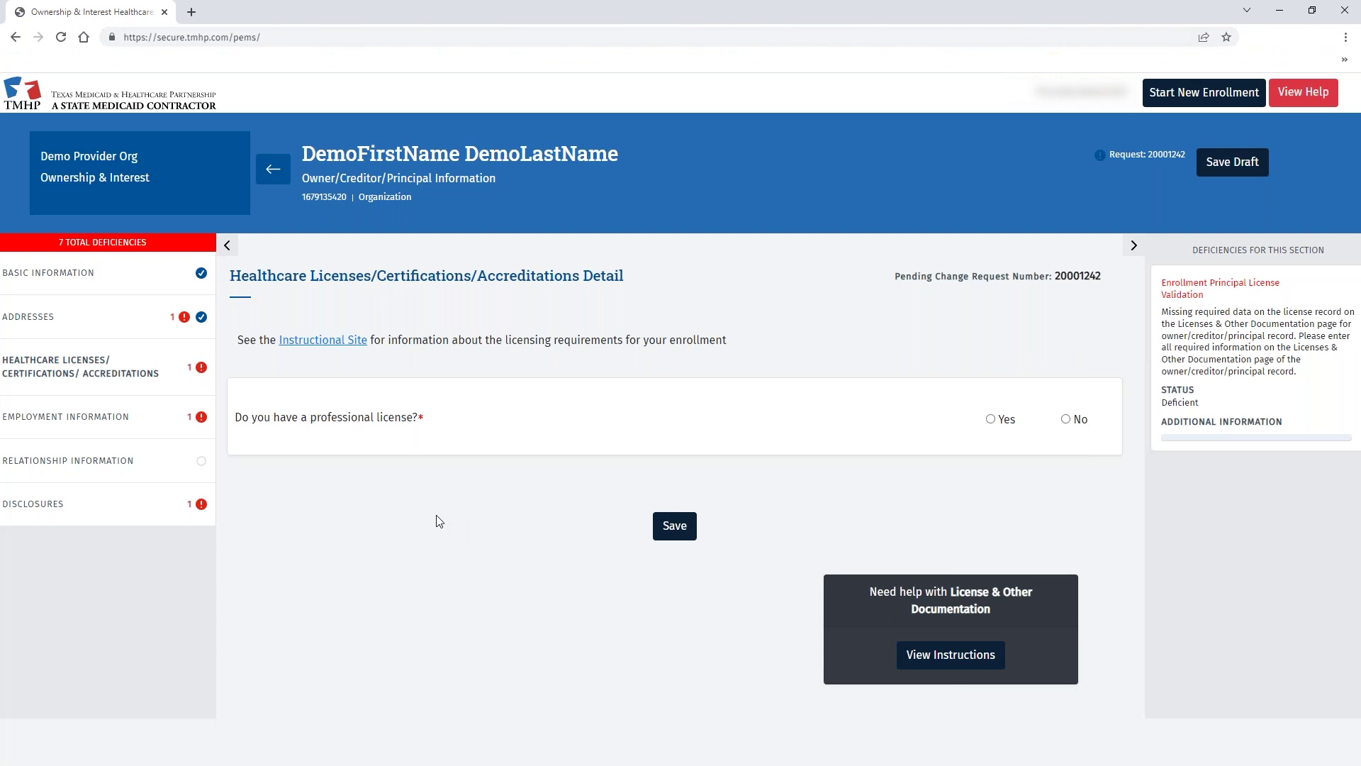
{"action": "left_click", "coordinate": [1066, 419]}
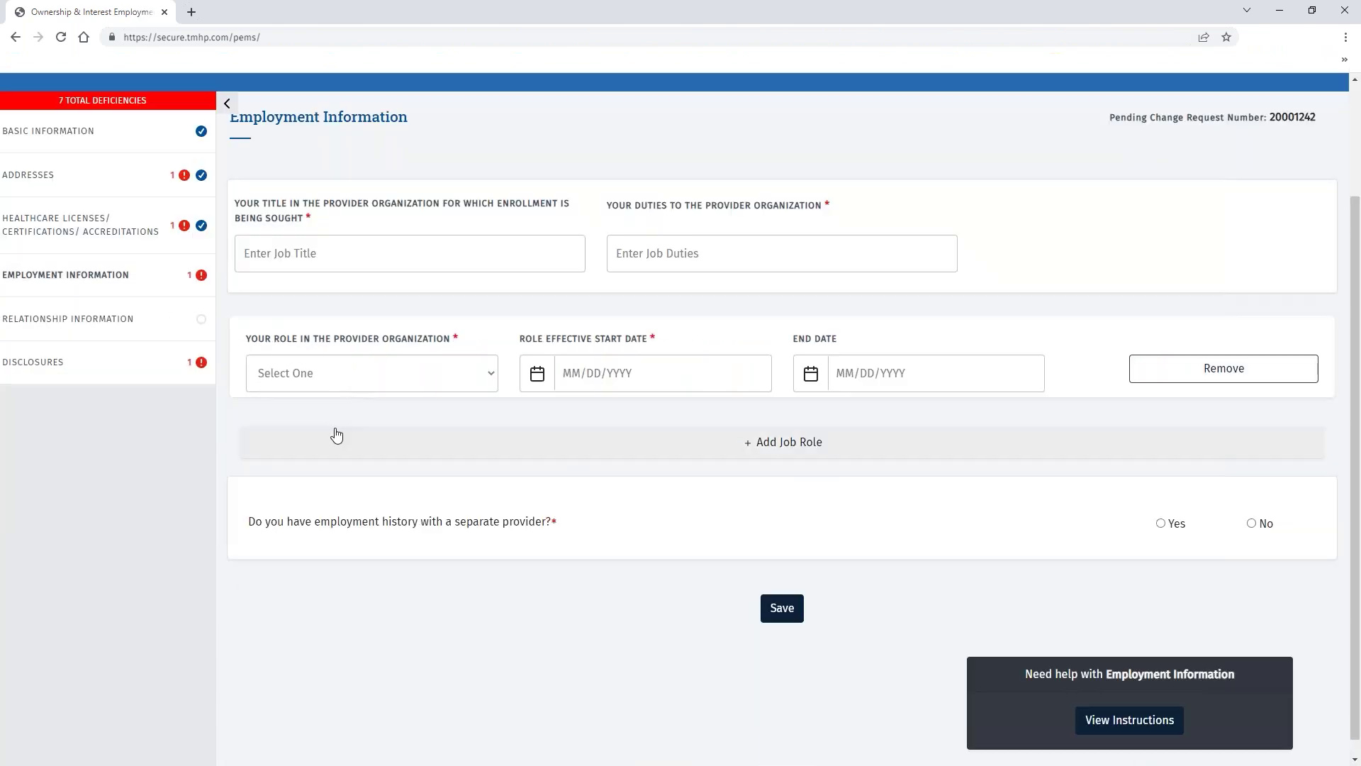
{"action": "left_click", "coordinate": [337, 253]}
{"action": "type", "text": "CEO"}
{"action": "key", "text": "Tab"}
Enter duties 'Manage day to day operations', role Director, and start date 03/01/2022.
{"action": "type", "text": "Manage day to day operations"}
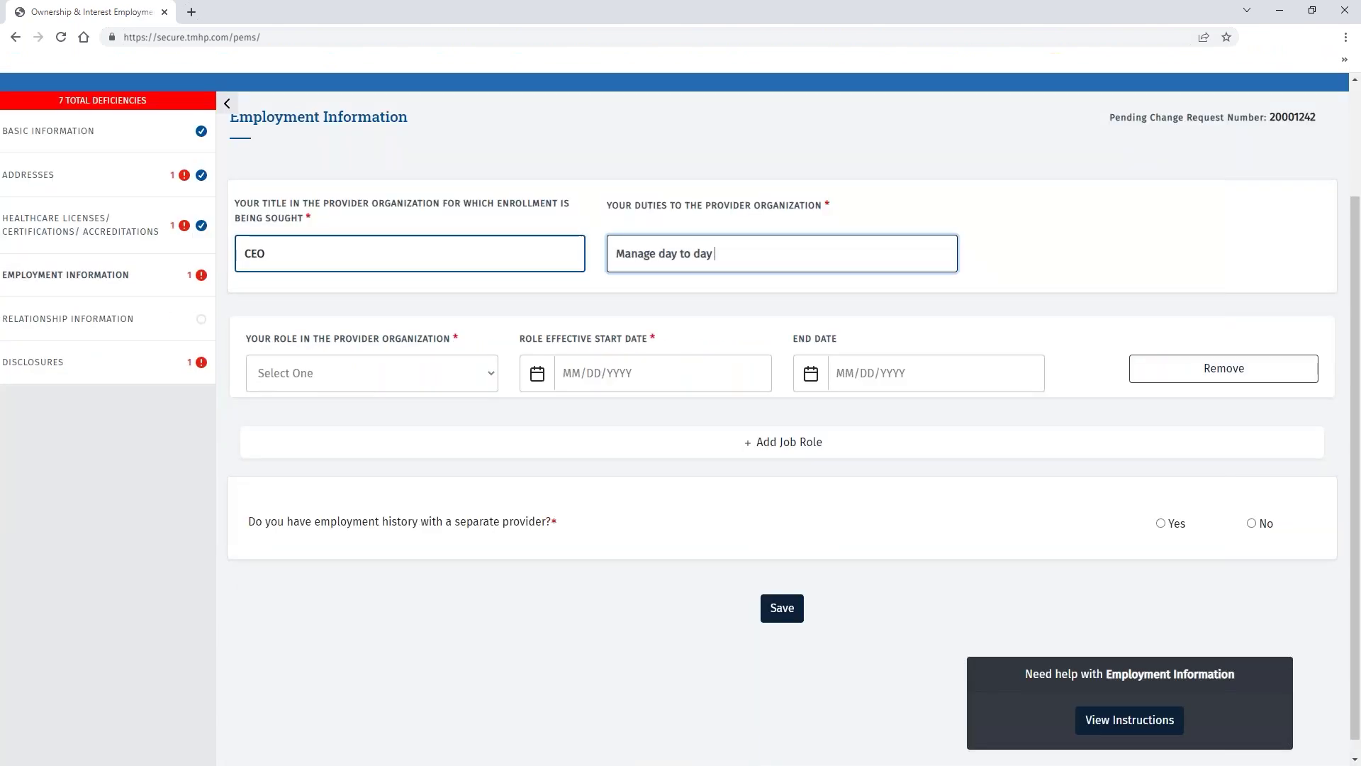
{"action": "left_click", "coordinate": [372, 373]}
{"action": "scroll", "coordinate": [330, 473], "scroll_direction": "down", "scroll_amount": 2}
{"action": "left_click", "coordinate": [330, 473]}
{"action": "left_click", "coordinate": [662, 373]}
{"action": "type", "text": "03/01/2022"}
{"action": "key", "text": "Tab"}
Answer No to separate employment history, save, and go to Disclosures.
{"action": "left_click", "coordinate": [782, 607]}
{"action": "left_click", "coordinate": [1252, 523]}
{"action": "left_click", "coordinate": [785, 610]}
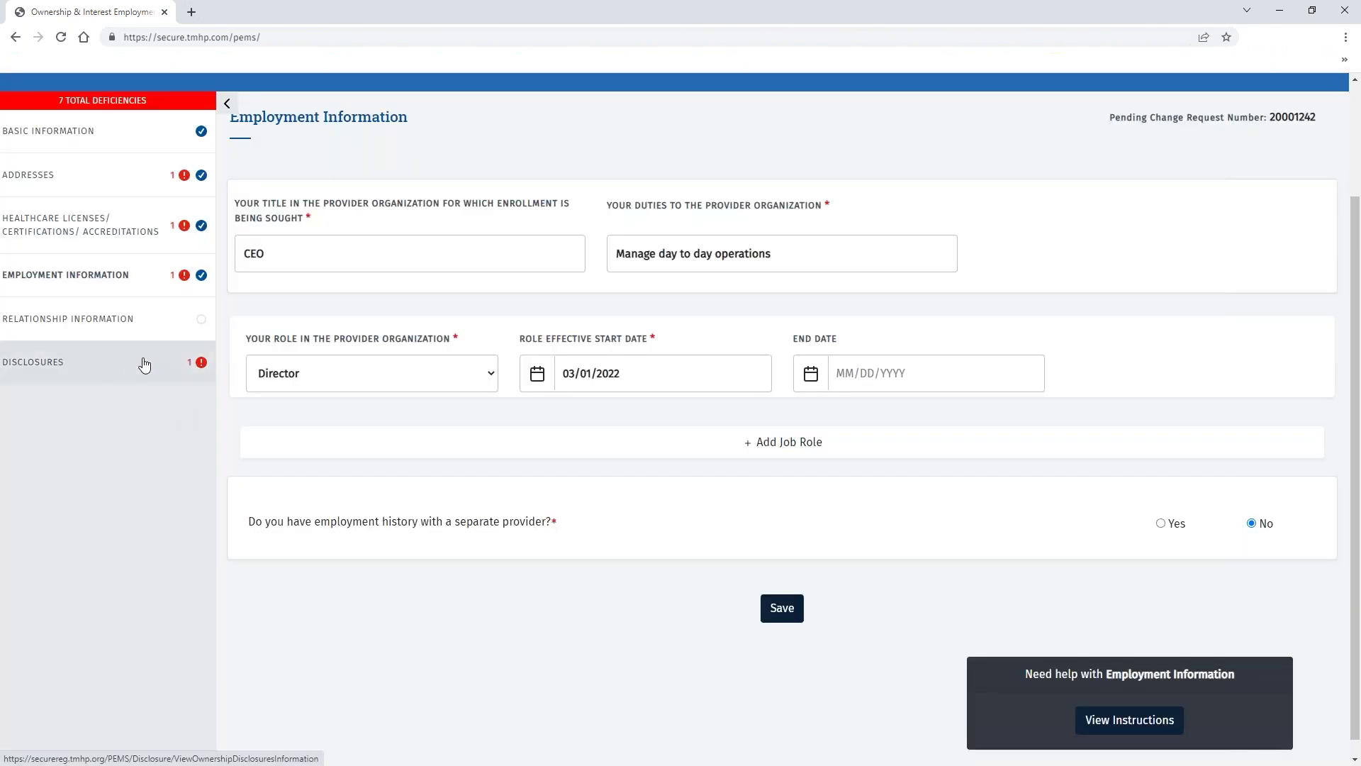
{"action": "left_click", "coordinate": [143, 365]}
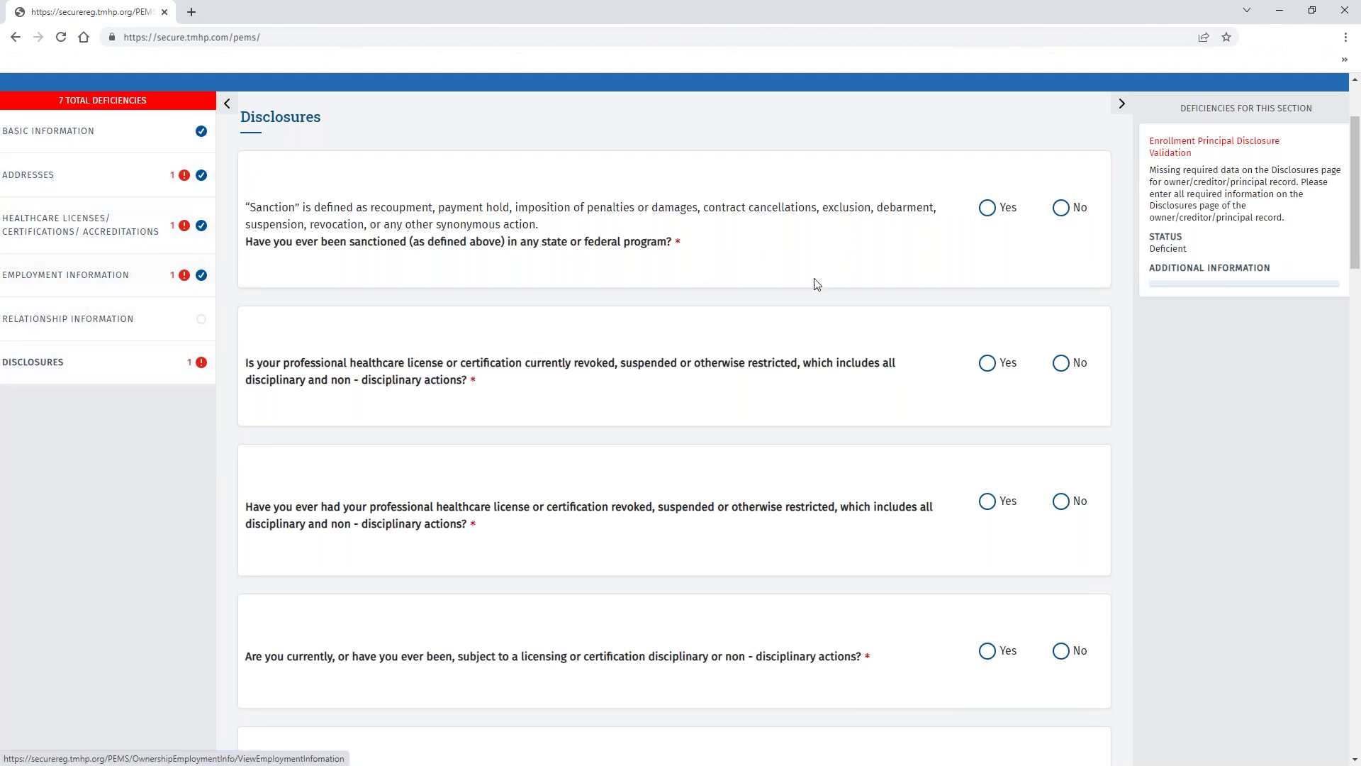
Answer No to the sanction, license restriction, disciplinary, surrender, Medicaid/CHIP and settlement questions.
{"action": "left_click", "coordinate": [1061, 207]}
{"action": "double_click", "coordinate": [1066, 363]}
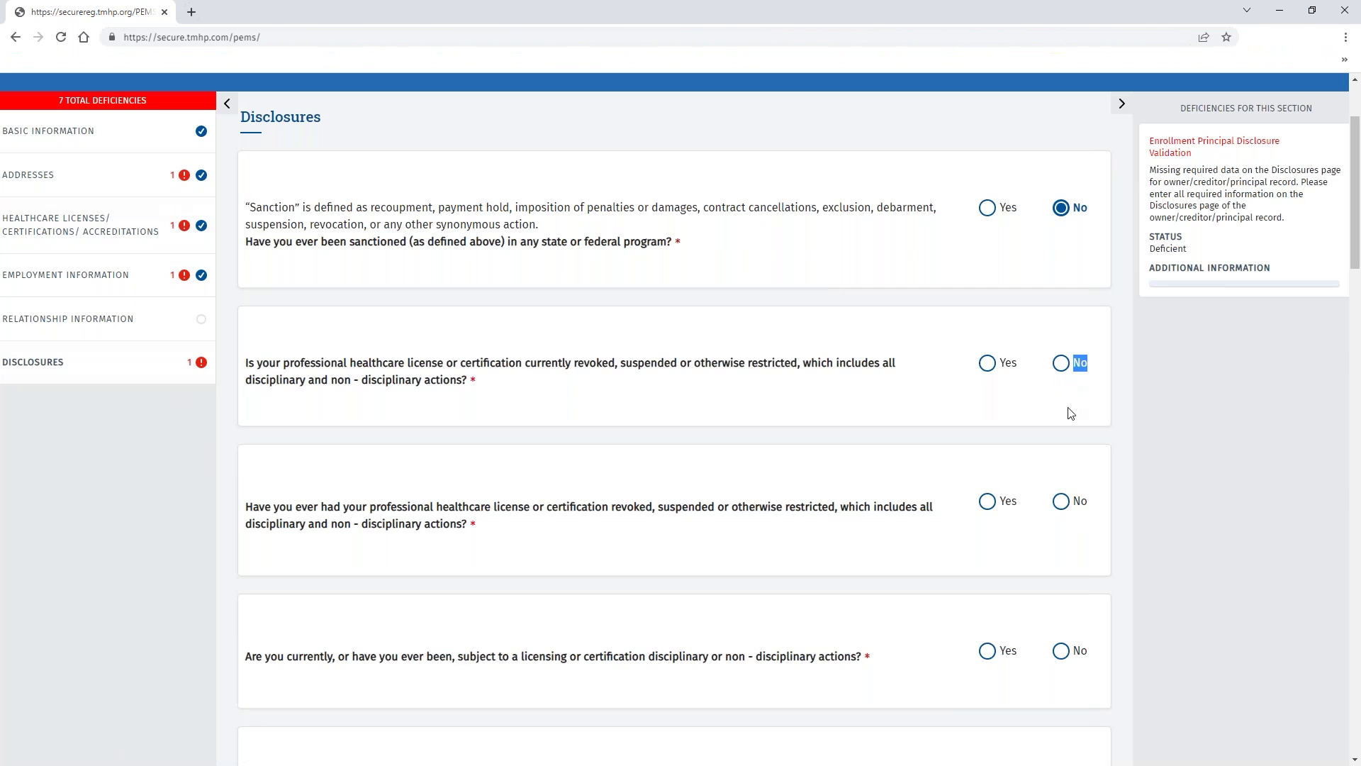
{"action": "left_click", "coordinate": [1061, 363]}
{"action": "left_click", "coordinate": [1061, 501]}
{"action": "scroll", "coordinate": [1023, 412], "scroll_direction": "down", "scroll_amount": 3}
{"action": "left_click", "coordinate": [1061, 437]}
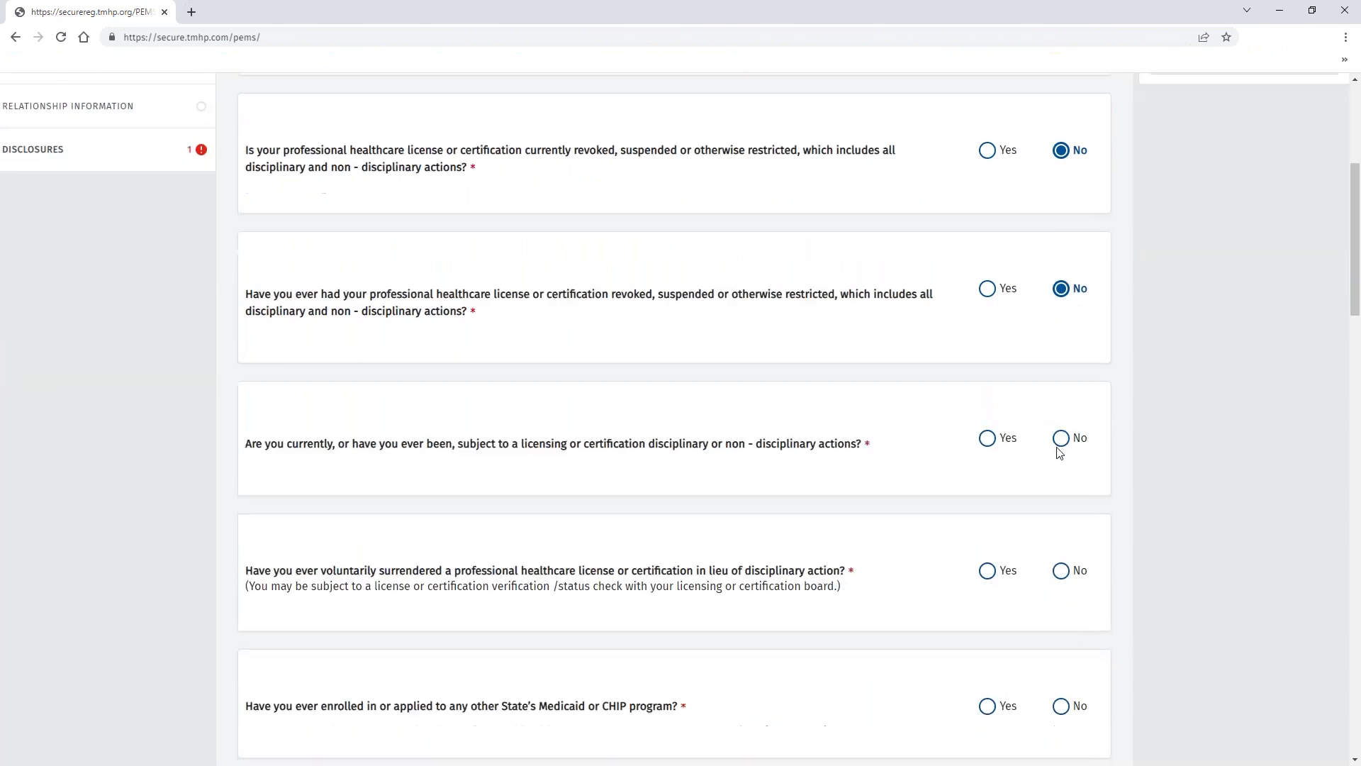
{"action": "scroll", "coordinate": [1061, 489], "scroll_direction": "down", "scroll_amount": 4}
{"action": "left_click", "coordinate": [1061, 287]}
{"action": "left_click", "coordinate": [1061, 423]}
{"action": "left_click", "coordinate": [1061, 550]}
{"action": "scroll", "coordinate": [1061, 541], "scroll_direction": "down", "scroll_amount": 4}
Answer No to warrant, criminal and child-support questions, mark US citizen, and save disclosures.
{"action": "left_click", "coordinate": [1062, 541]}
{"action": "scroll", "coordinate": [1061, 540], "scroll_direction": "down", "scroll_amount": 6}
{"action": "left_click", "coordinate": [1061, 541]}
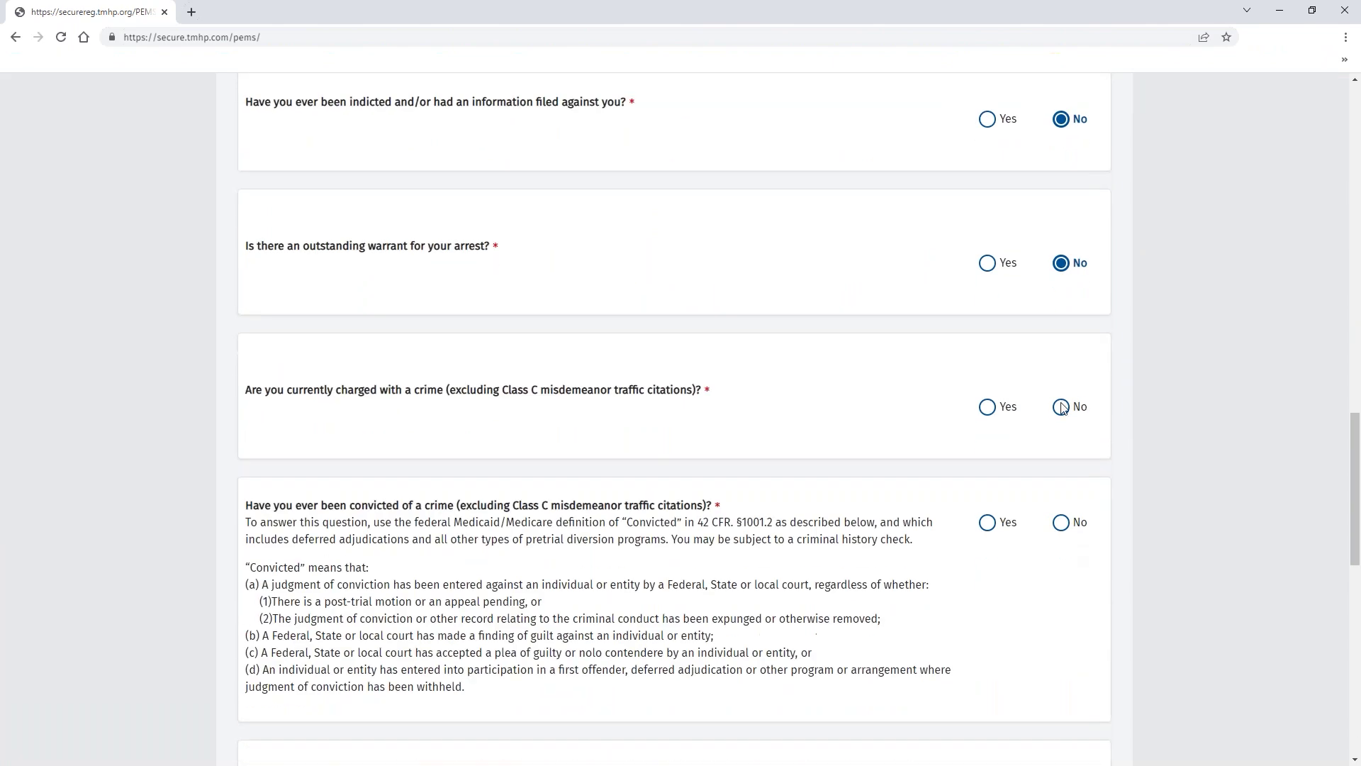
{"action": "left_click", "coordinate": [1061, 541]}
{"action": "scroll", "coordinate": [1061, 541], "scroll_direction": "down", "scroll_amount": 4}
{"action": "left_click", "coordinate": [1061, 442]}
{"action": "left_click", "coordinate": [1061, 569]}
{"action": "left_click", "coordinate": [1062, 696]}
{"action": "scroll", "coordinate": [1061, 696], "scroll_direction": "down", "scroll_amount": 6}
{"action": "left_click", "coordinate": [986, 423]}
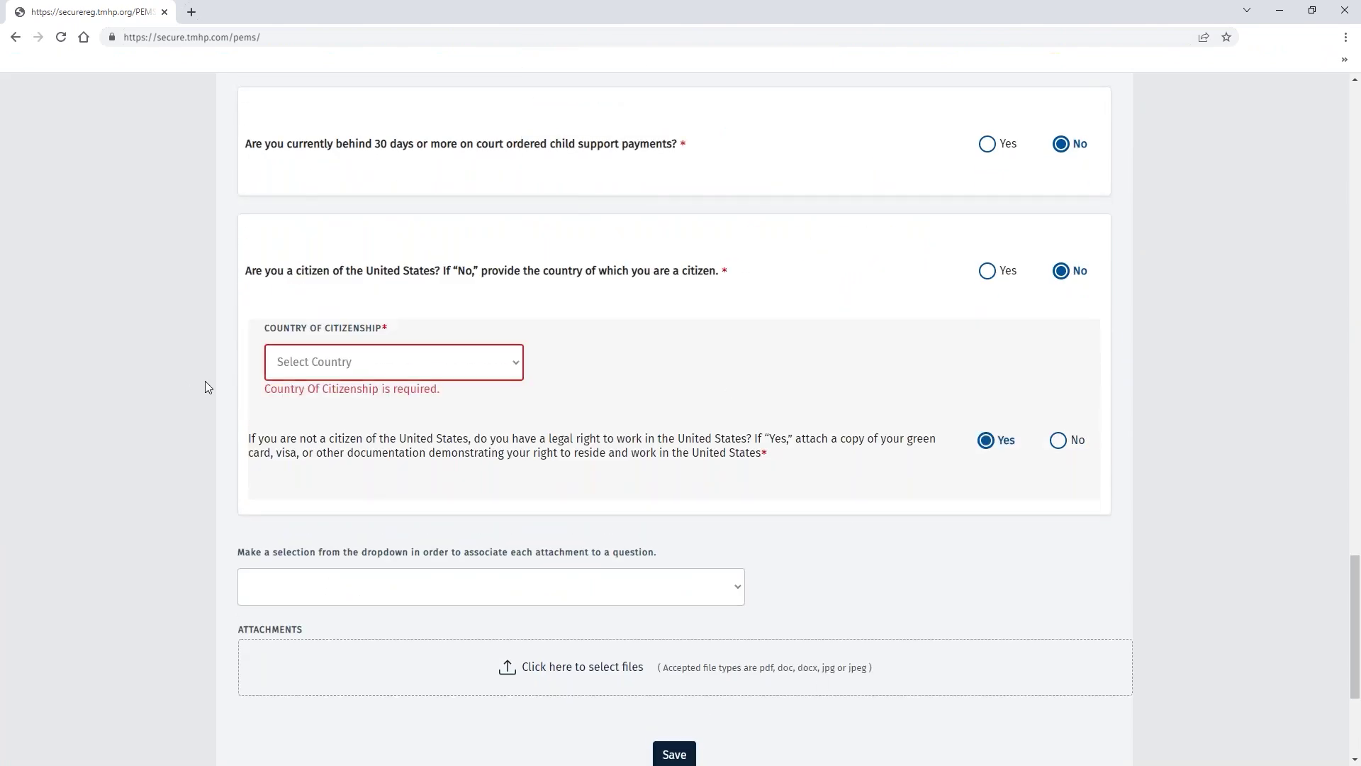
{"action": "left_click", "coordinate": [987, 271]}
{"action": "left_click", "coordinate": [674, 562]}
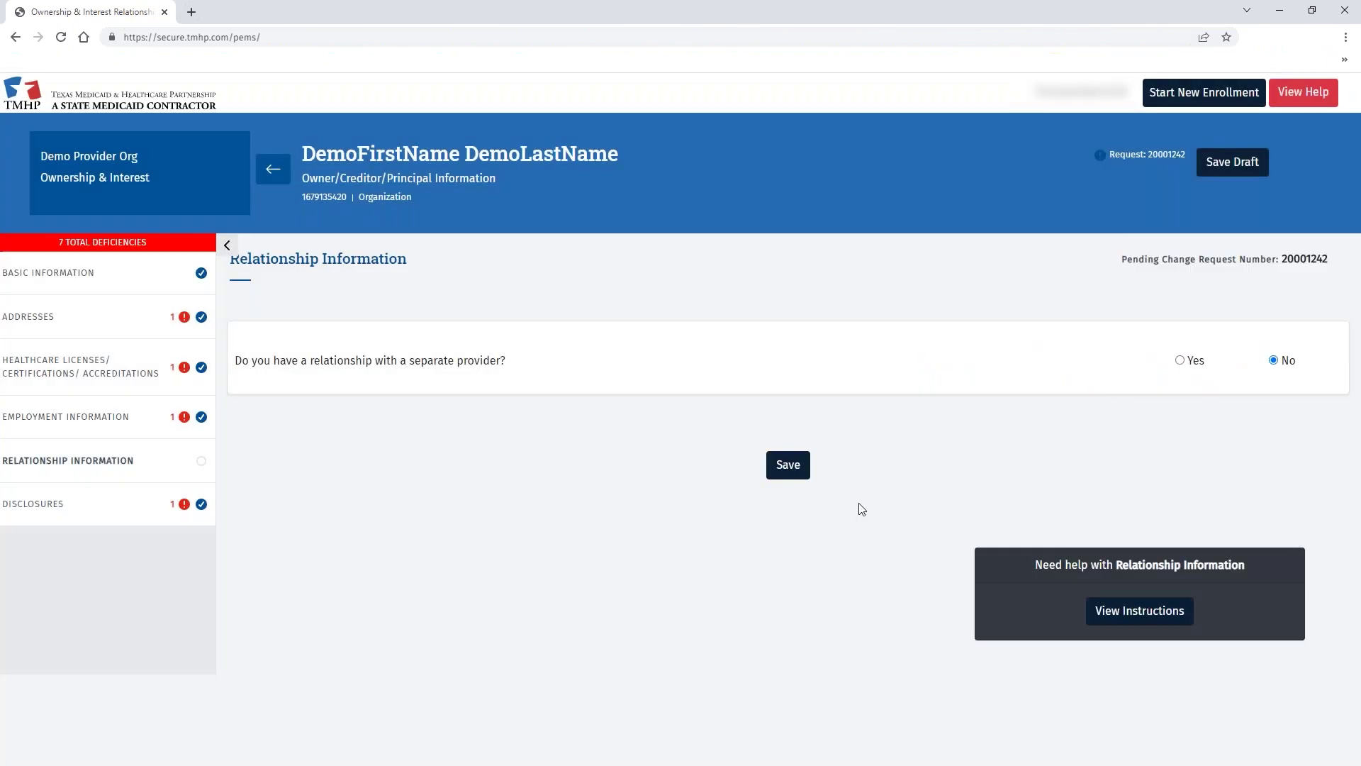
{"action": "left_click", "coordinate": [787, 465]}
Leave the owner record and open the provider's Practice Location Information list.
{"action": "left_click", "coordinate": [274, 175]}
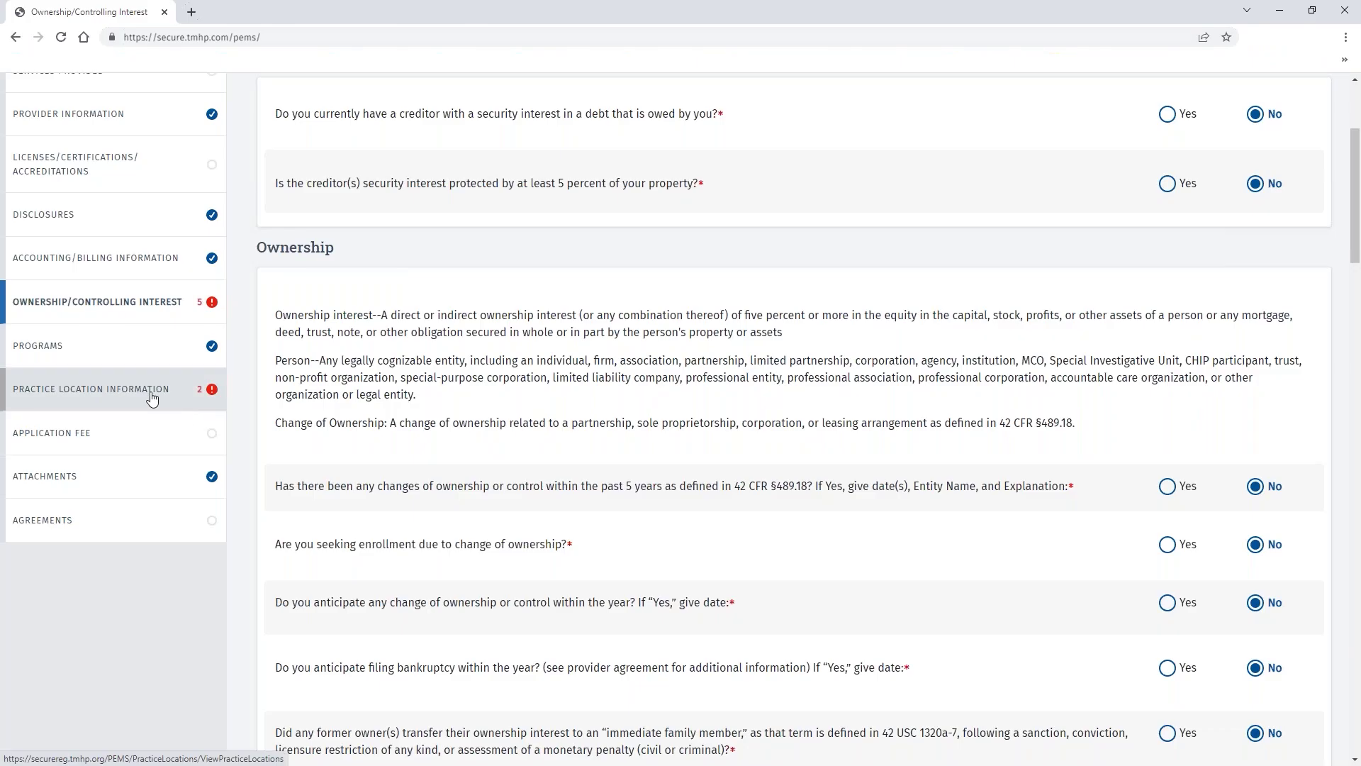
{"action": "left_click", "coordinate": [154, 394]}
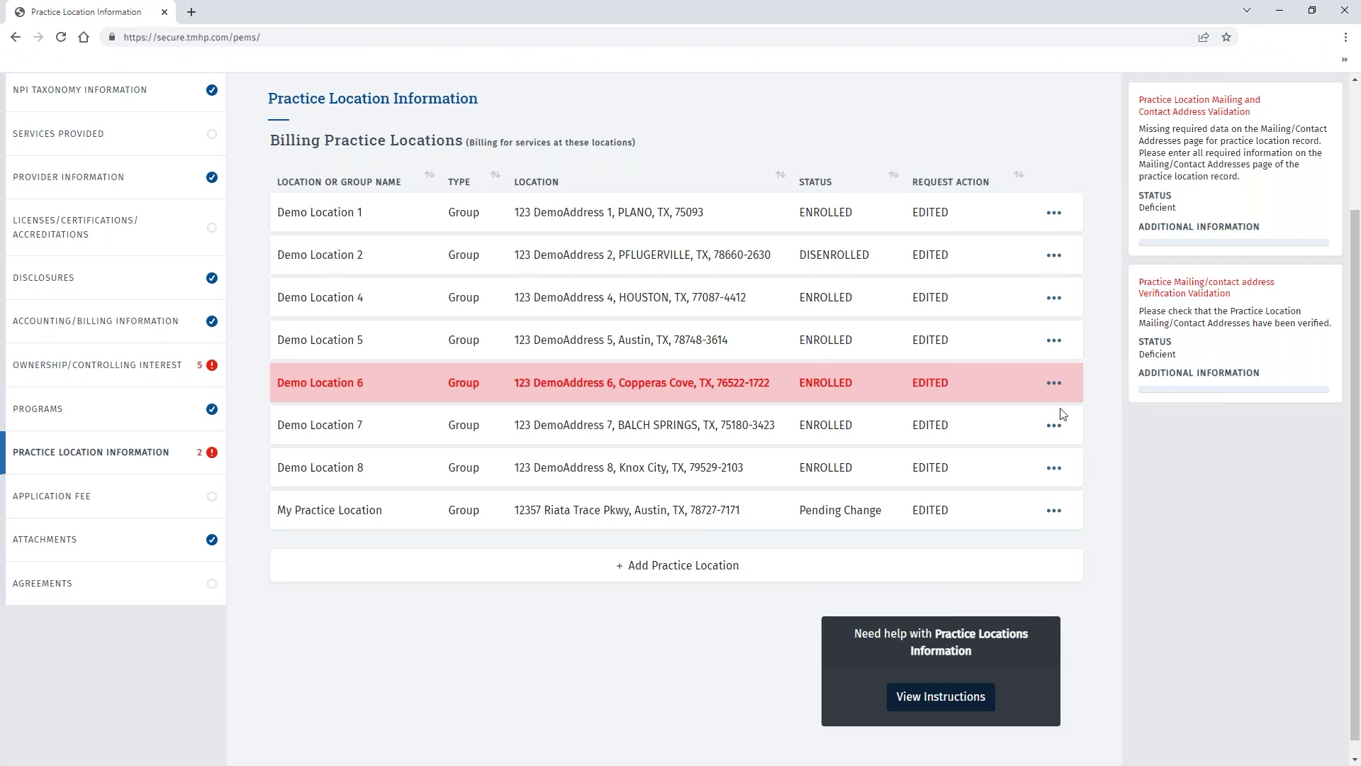
Open Demo Location 6 and save its Basic Information.
{"action": "left_click", "coordinate": [1054, 383]}
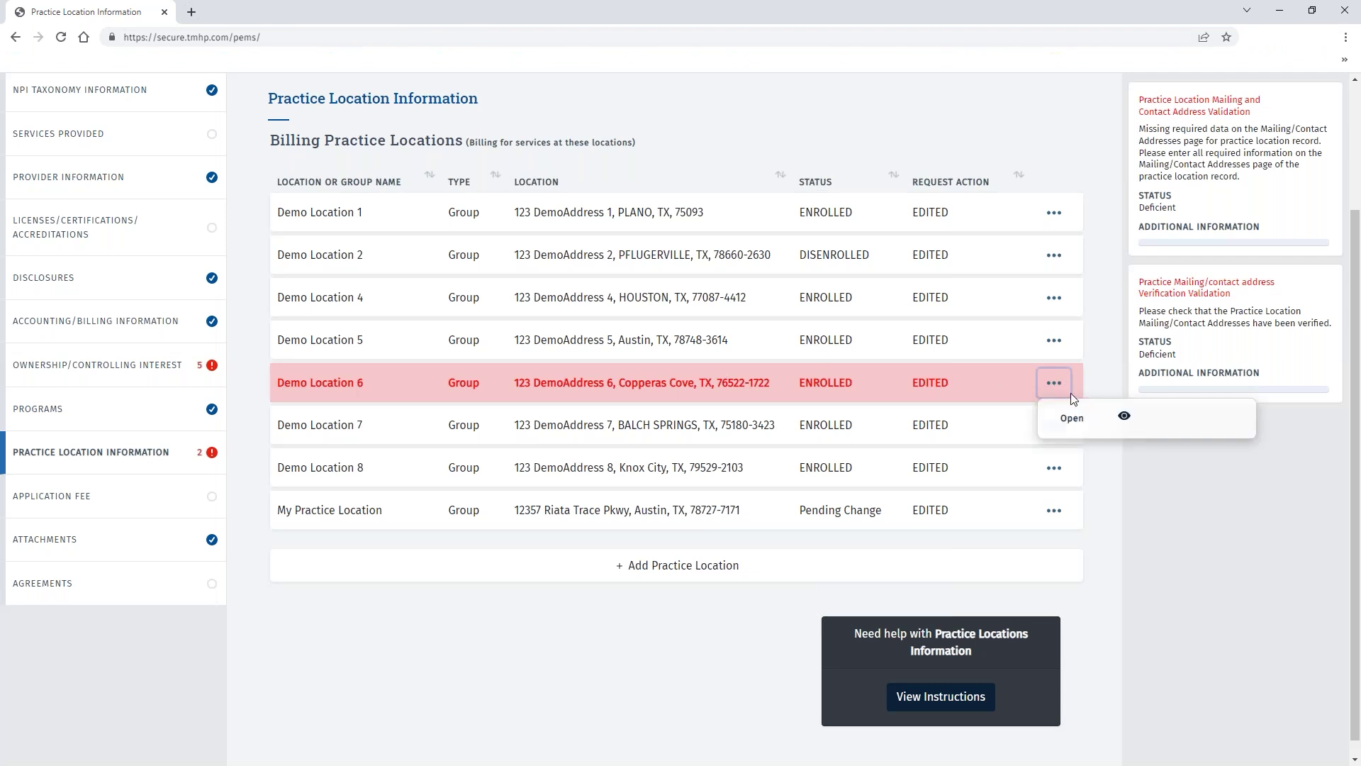
{"action": "left_click", "coordinate": [1072, 418]}
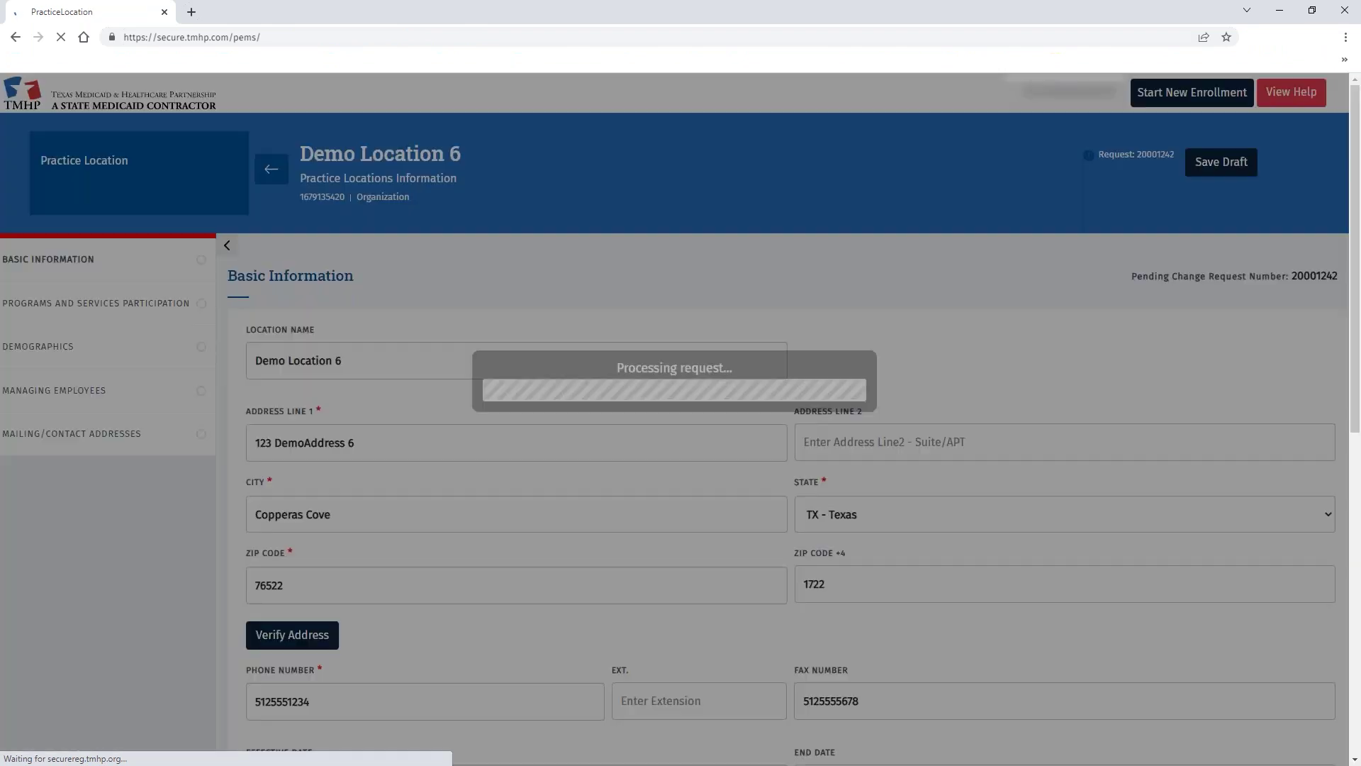
{"action": "scroll", "coordinate": [521, 438], "scroll_direction": "down", "scroll_amount": 1}
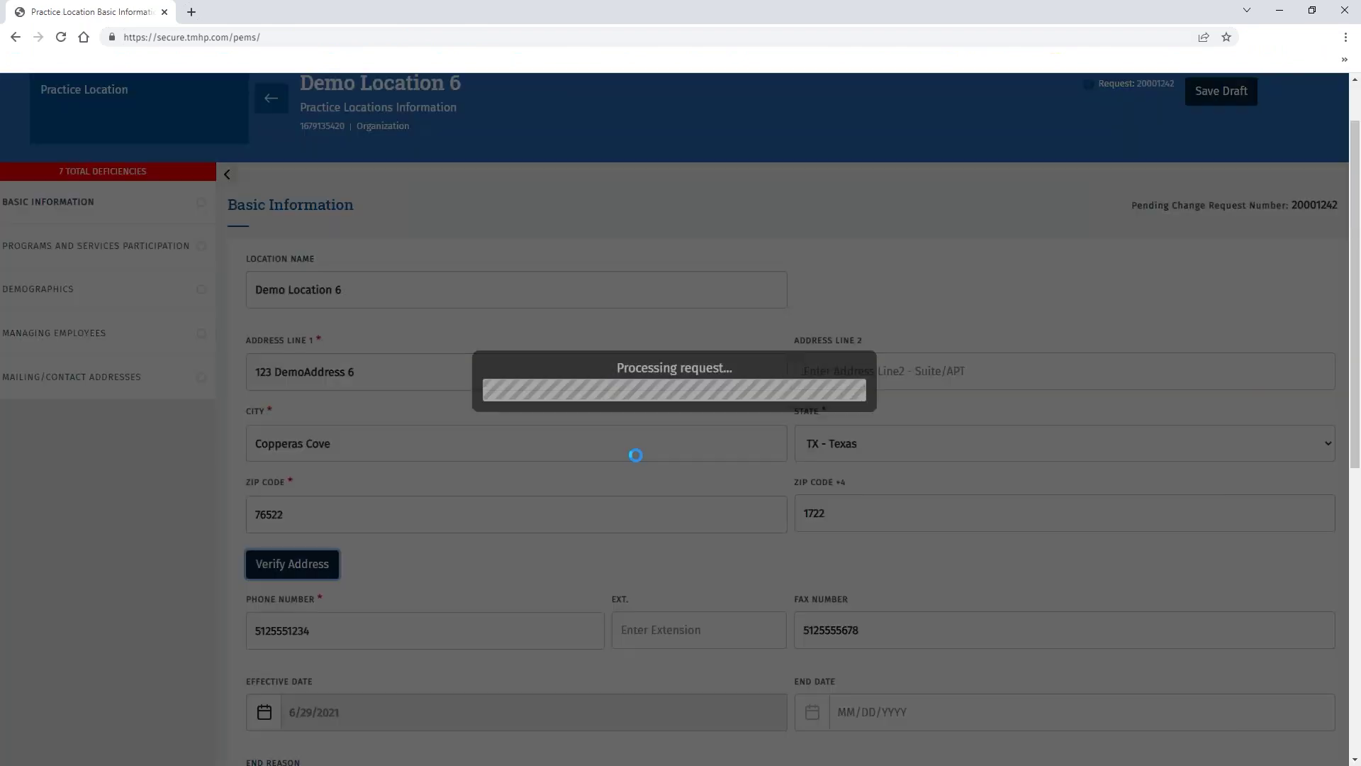
{"action": "scroll", "coordinate": [601, 496], "scroll_direction": "down", "scroll_amount": 8}
{"action": "left_click", "coordinate": [787, 589]}
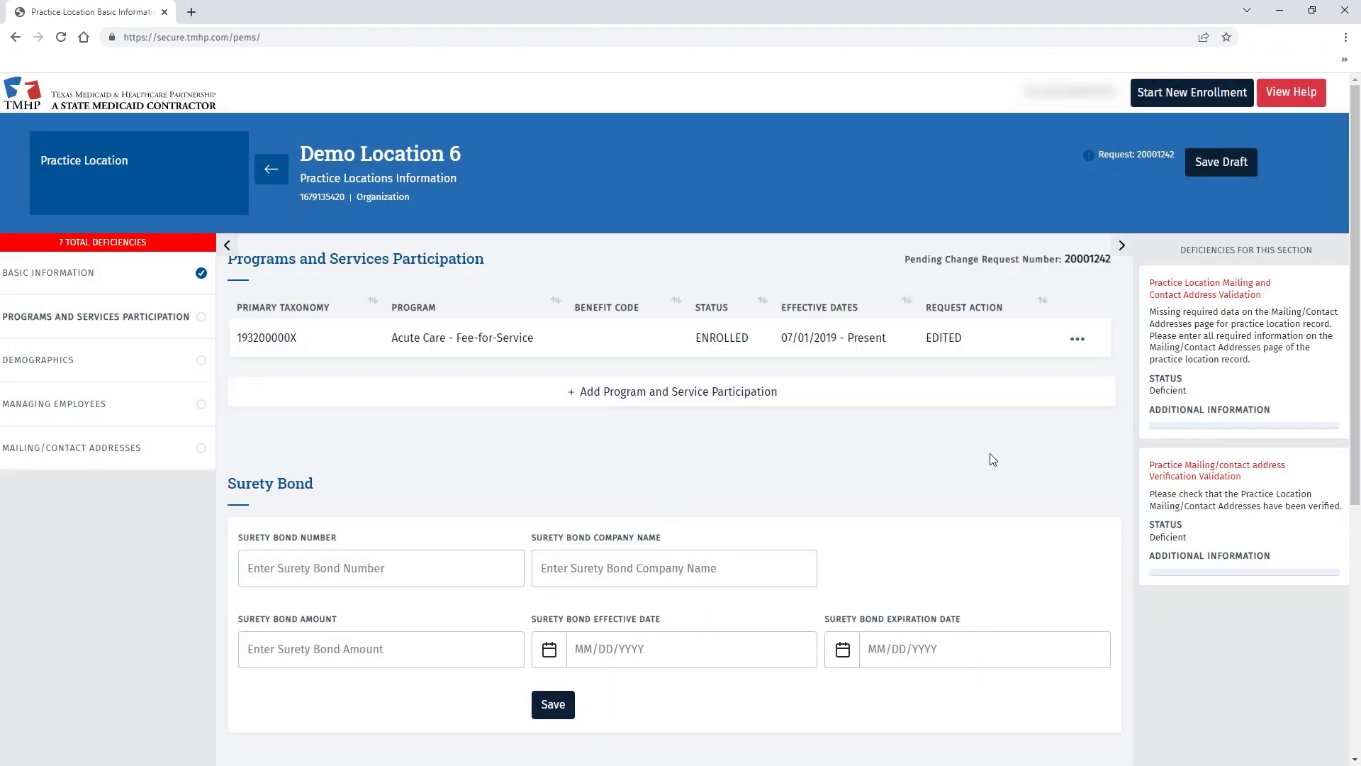
Review Demo Location 6's existing mailing address, then return to the address list.
{"action": "left_click", "coordinate": [71, 448]}
{"action": "left_click", "coordinate": [1308, 359]}
{"action": "left_click", "coordinate": [1271, 394]}
{"action": "scroll", "coordinate": [352, 444], "scroll_direction": "down", "scroll_amount": 5}
{"action": "left_click", "coordinate": [73, 97]}
Edit the mailing address as an Enrollment Contact, entering the contact's e-mail and first and last name.
{"action": "left_click", "coordinate": [1307, 362]}
{"action": "left_click", "coordinate": [1194, 419]}
{"action": "scroll", "coordinate": [654, 518], "scroll_direction": "down", "scroll_amount": 5}
{"action": "left_click", "coordinate": [470, 498]}
{"action": "left_click", "coordinate": [496, 547]}
{"action": "left_click", "coordinate": [906, 496]}
{"action": "type", "text": "demo@tmhp.com"}
{"action": "key", "text": "Tab"}
{"action": "type", "text": "ContactFirst"}
{"action": "key", "text": "Tab"}
{"action": "type", "text": "ContactLast"}
Save and verify the mailing address, then return to the practice location list.
{"action": "left_click", "coordinate": [787, 679]}
{"action": "left_click", "coordinate": [292, 306]}
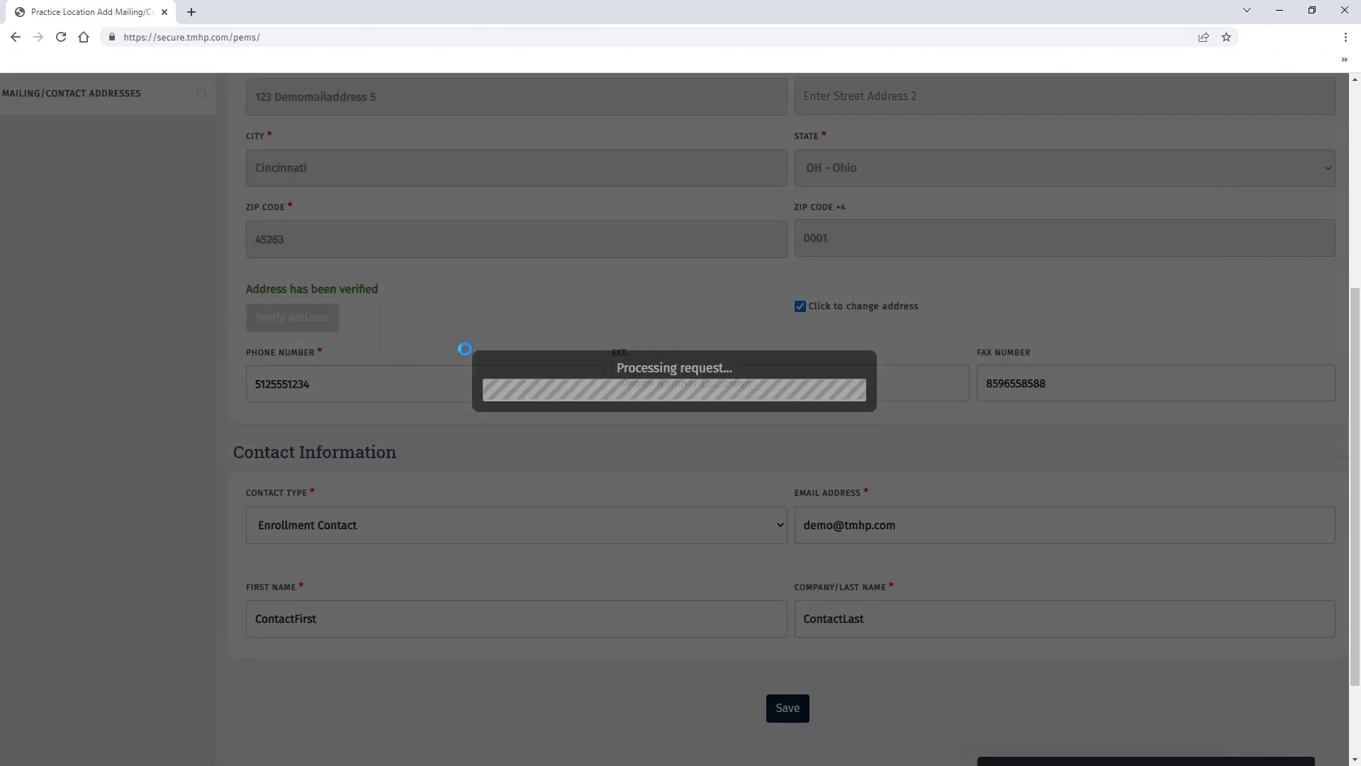
{"action": "scroll", "coordinate": [503, 323], "scroll_direction": "up", "scroll_amount": 5}
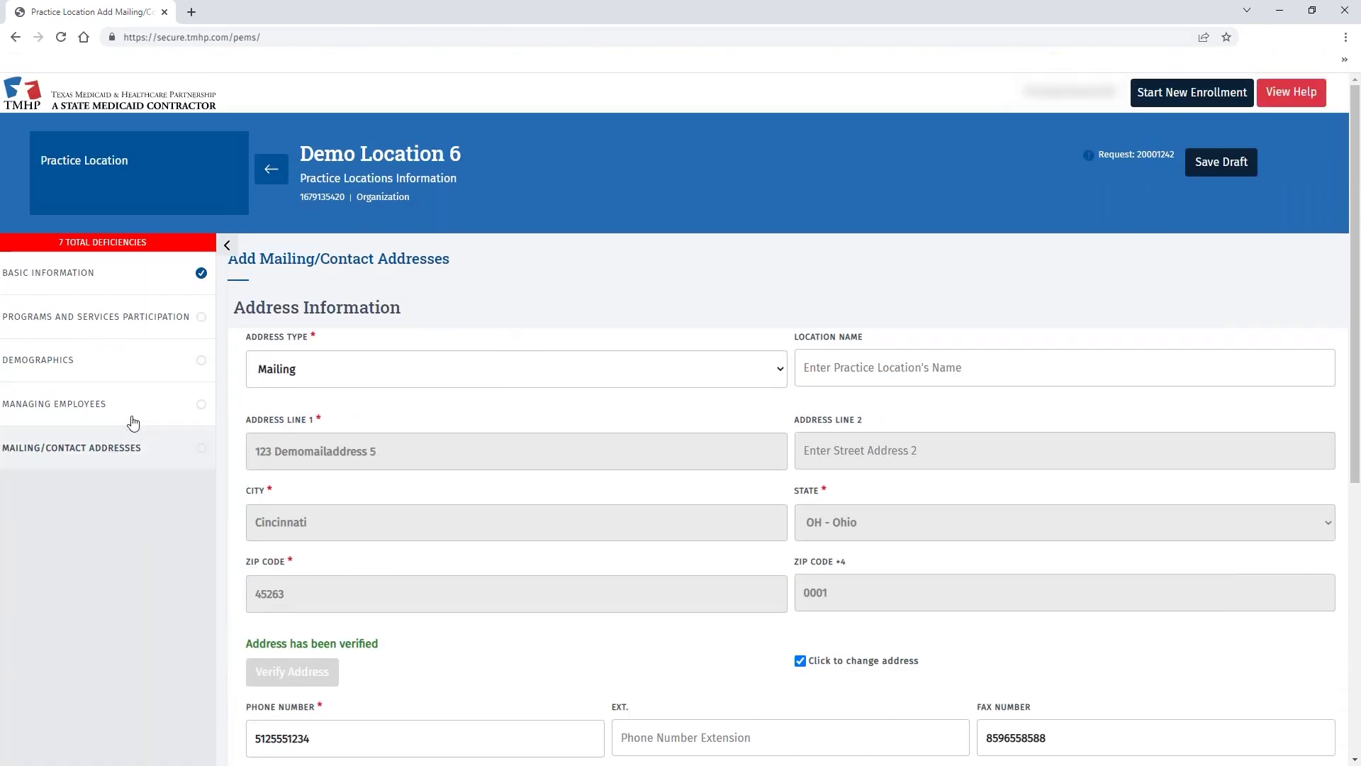
{"action": "left_click", "coordinate": [274, 179]}
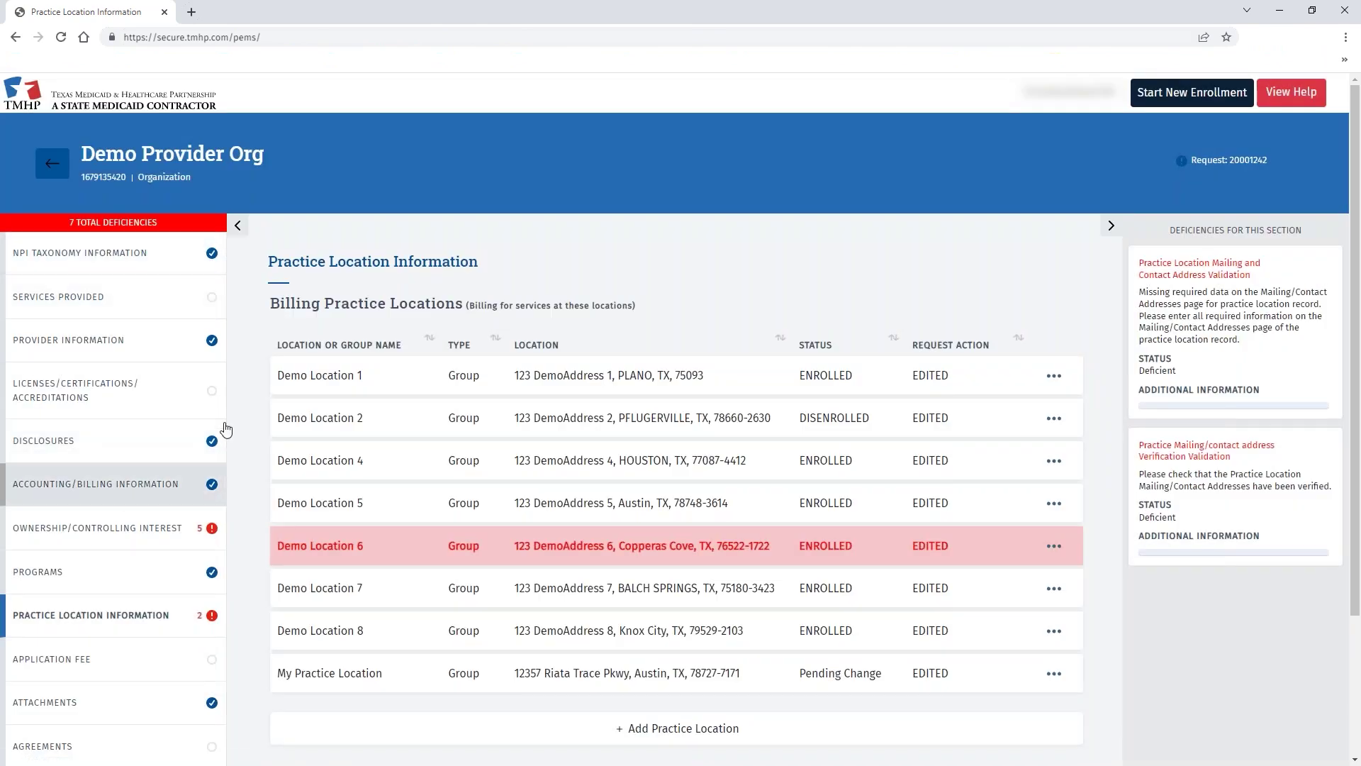
Try submitting from Agreements & Signatures, revealing 2 remaining deficiencies, then return to practice locations.
{"action": "scroll", "coordinate": [223, 419], "scroll_direction": "down", "scroll_amount": 3}
{"action": "left_click", "coordinate": [87, 580]}
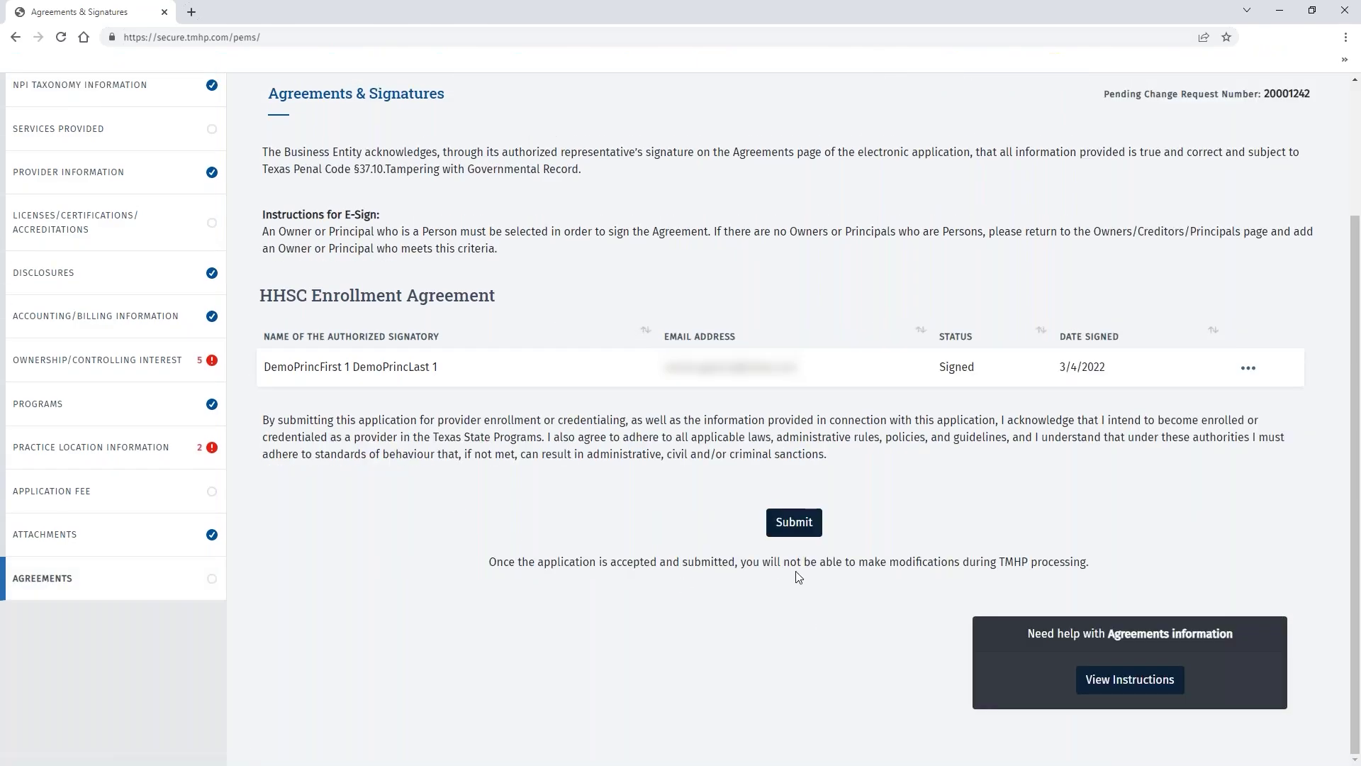
{"action": "left_click", "coordinate": [801, 525]}
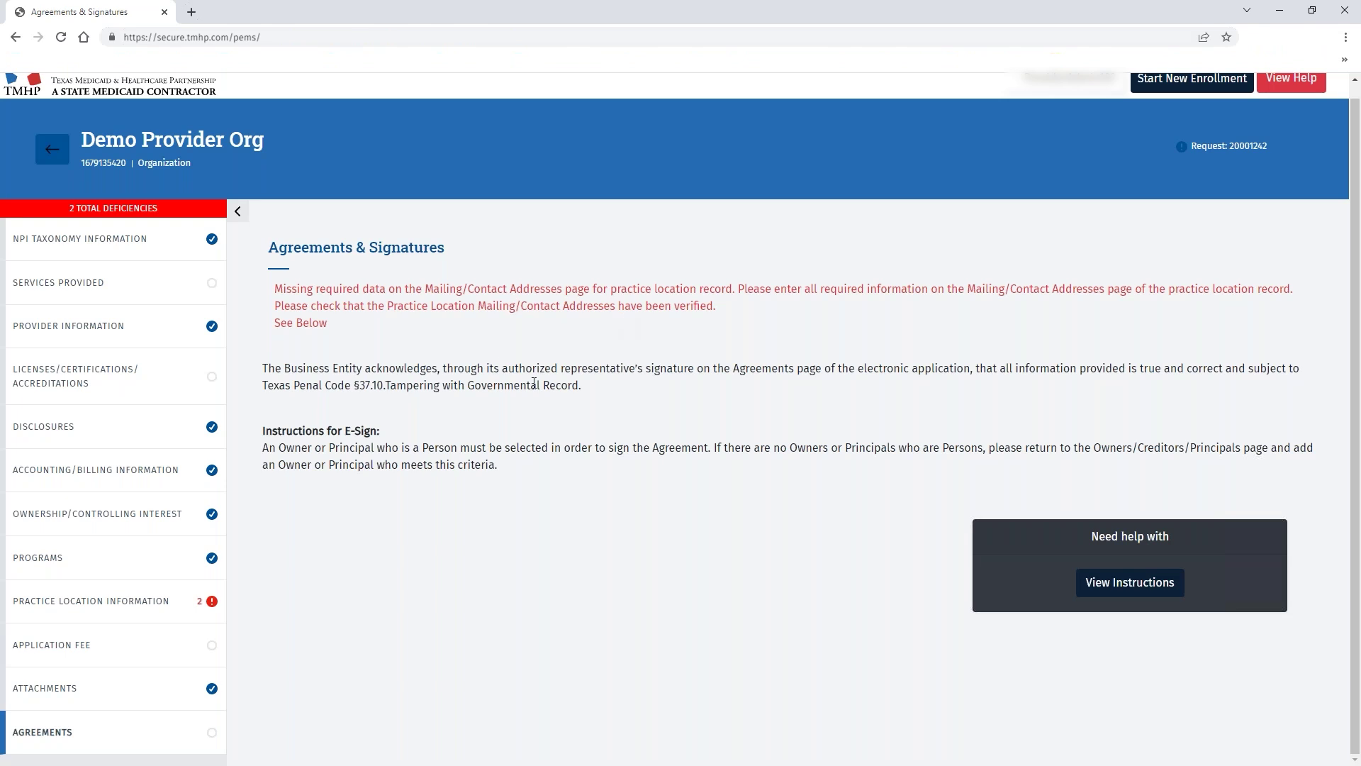
{"action": "left_click", "coordinate": [107, 601]}
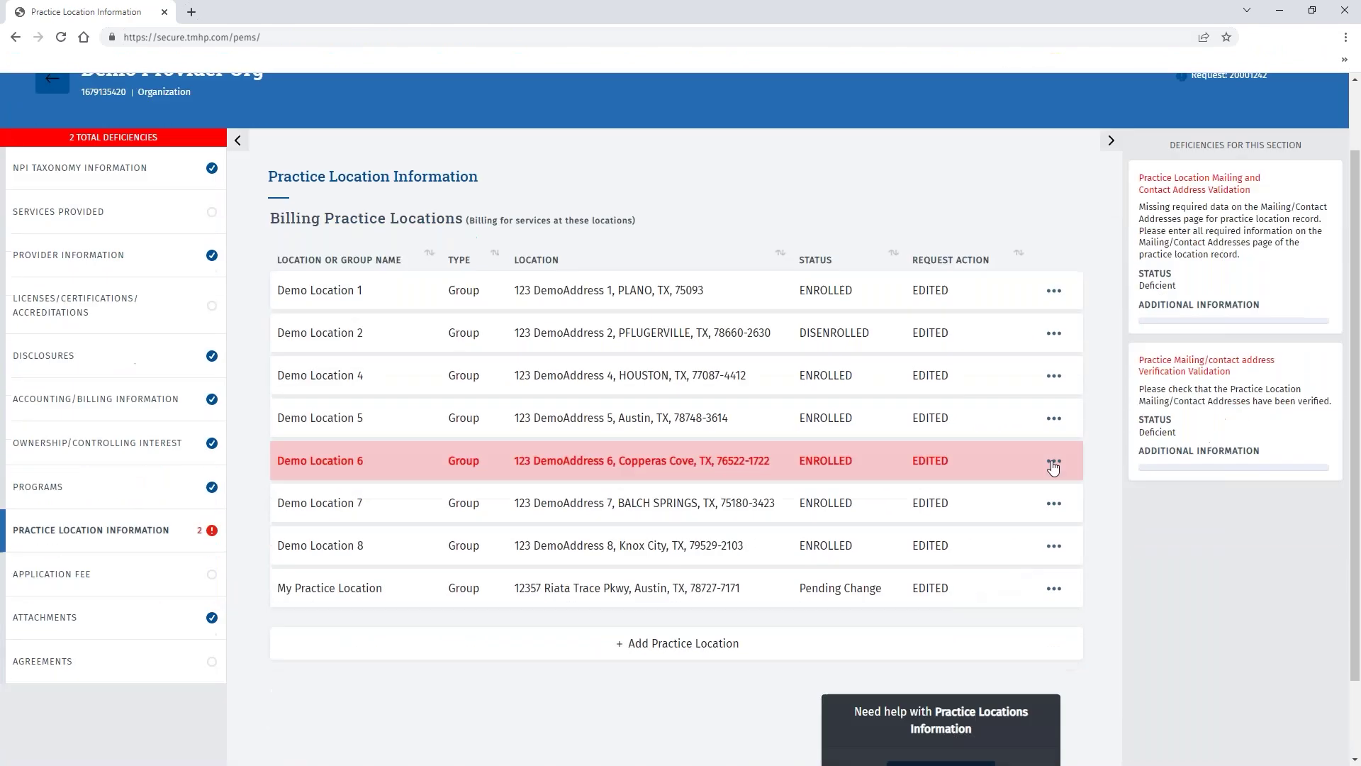
Change the address to 12357 Riata Trace Pkwy, Austin, zip 78727, and verify it.
{"action": "scroll", "coordinate": [997, 577], "scroll_direction": "down", "scroll_amount": 1}
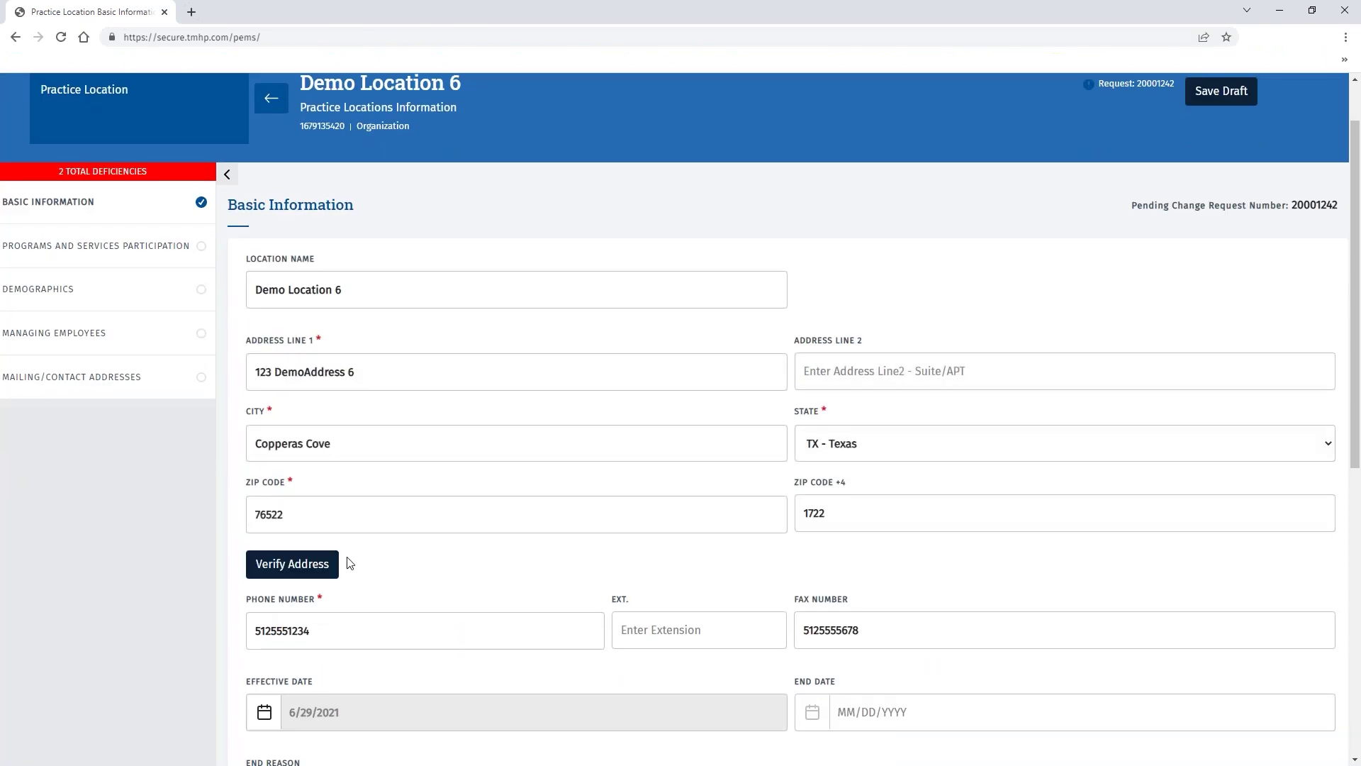
{"action": "type", "text": "12357 Riata Trace Pkwy"}
{"action": "key", "text": "Tab"}
{"action": "type", "text": "Austin"}
{"action": "key", "text": "Tab"}
{"action": "key", "text": "BackSpace"}
{"action": "type", "text": "78727"}
{"action": "left_click", "coordinate": [277, 564]}
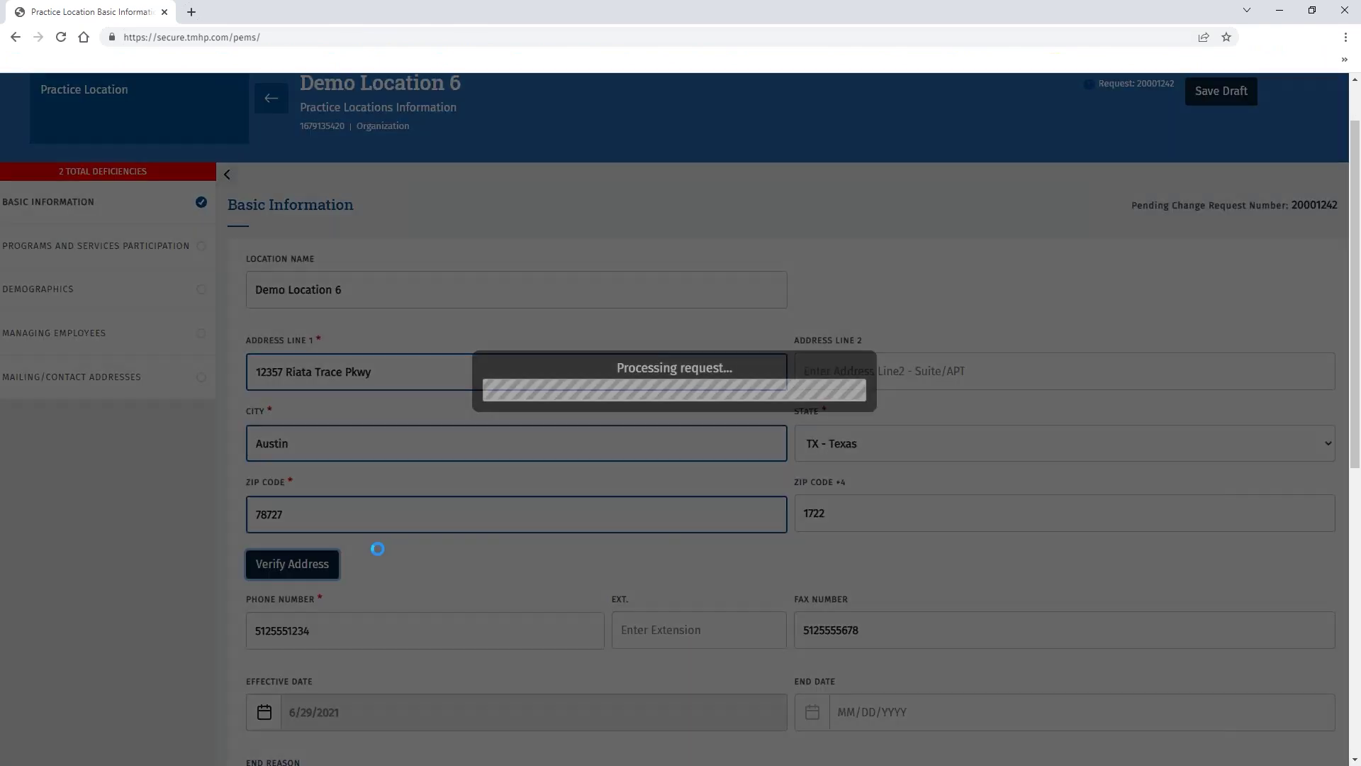
Save the updated basic information and return to the practice location list.
{"action": "scroll", "coordinate": [619, 490], "scroll_direction": "down", "scroll_amount": 5}
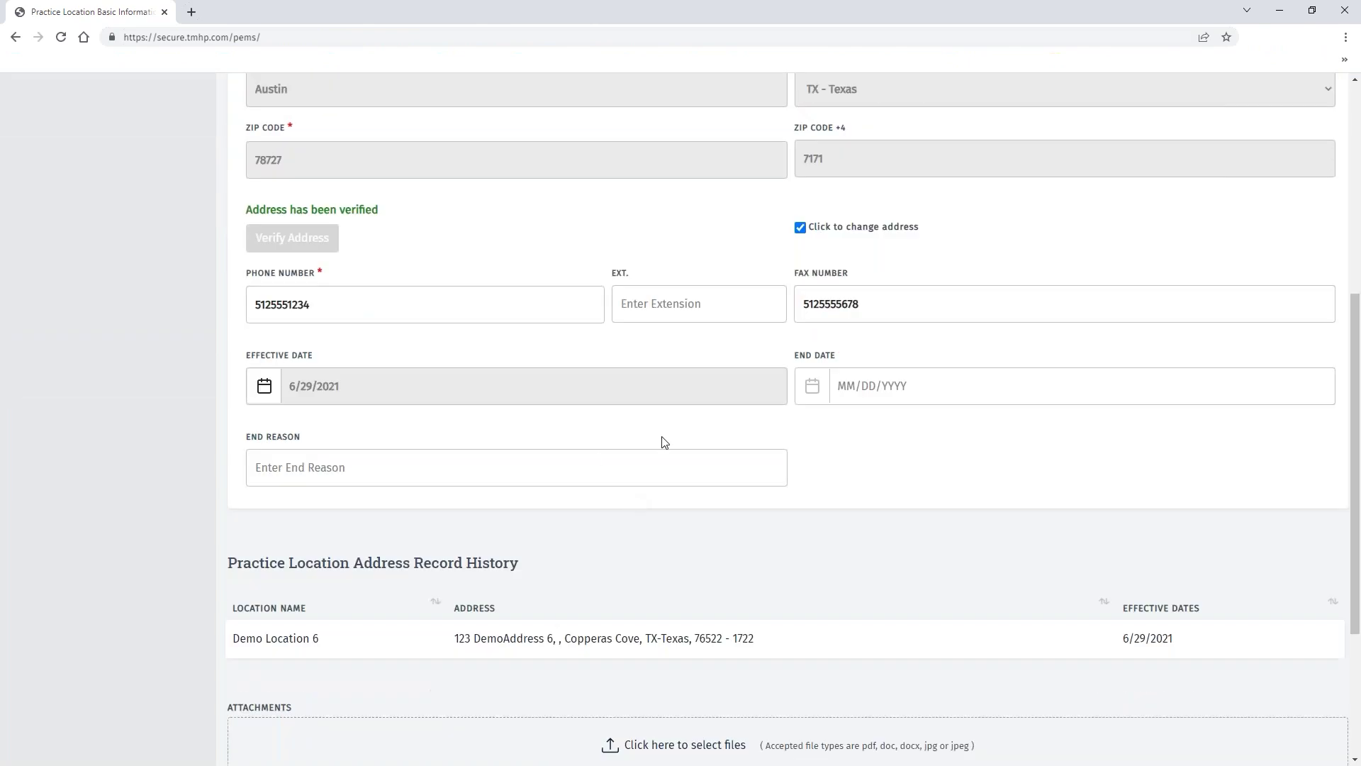
{"action": "scroll", "coordinate": [665, 440], "scroll_direction": "down", "scroll_amount": 3}
{"action": "left_click", "coordinate": [787, 620]}
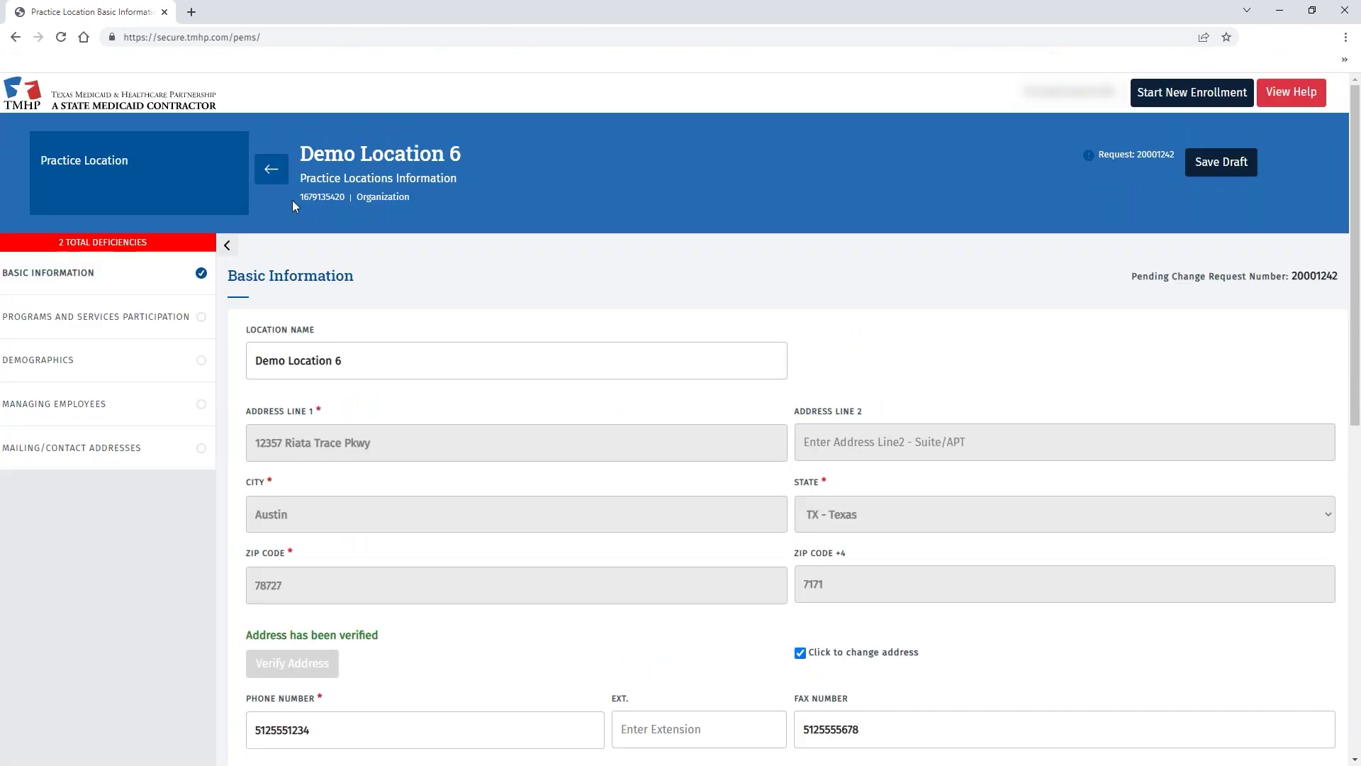
{"action": "left_click", "coordinate": [278, 173]}
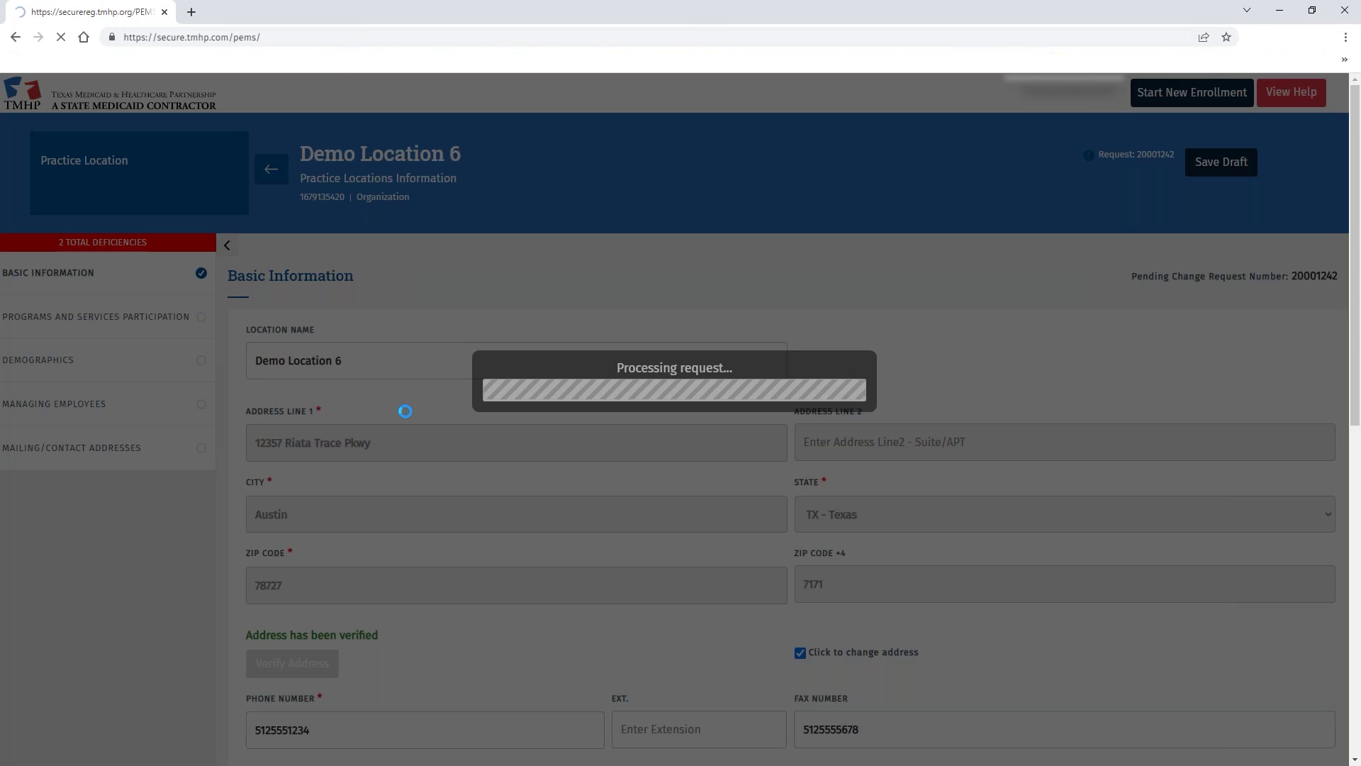
{"action": "scroll", "coordinate": [569, 644], "scroll_direction": "down", "scroll_amount": 2}
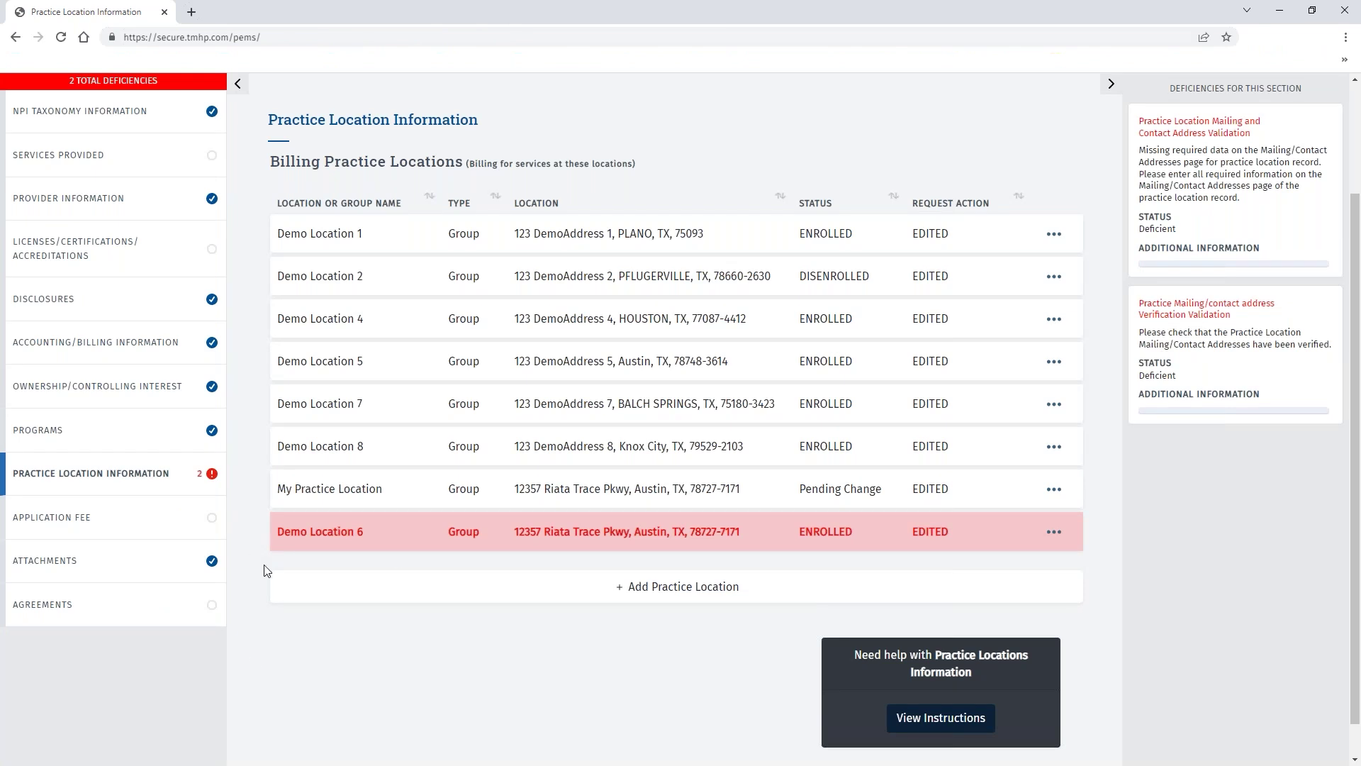
Return from Agreements to the reloaded practice location list and open My Practice Location.
{"action": "left_click", "coordinate": [135, 610]}
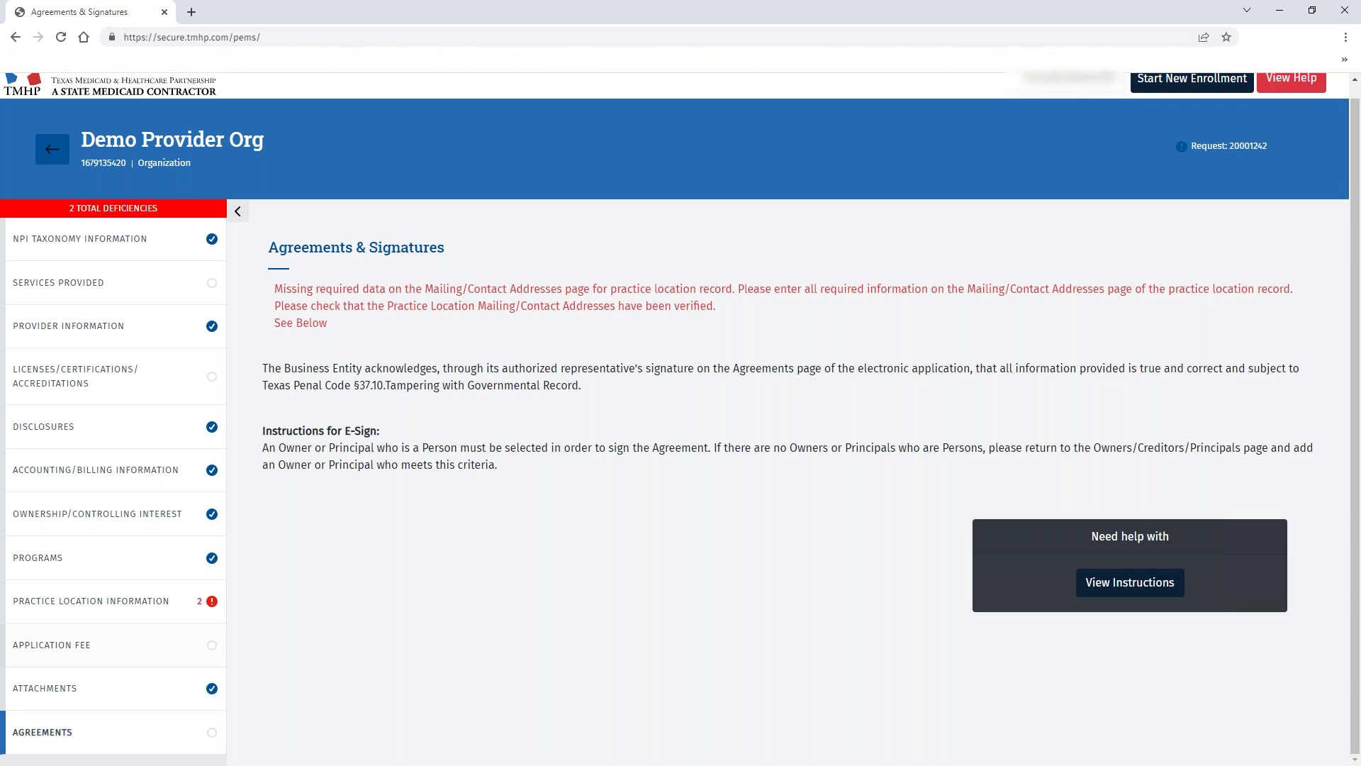
{"action": "left_click", "coordinate": [112, 611]}
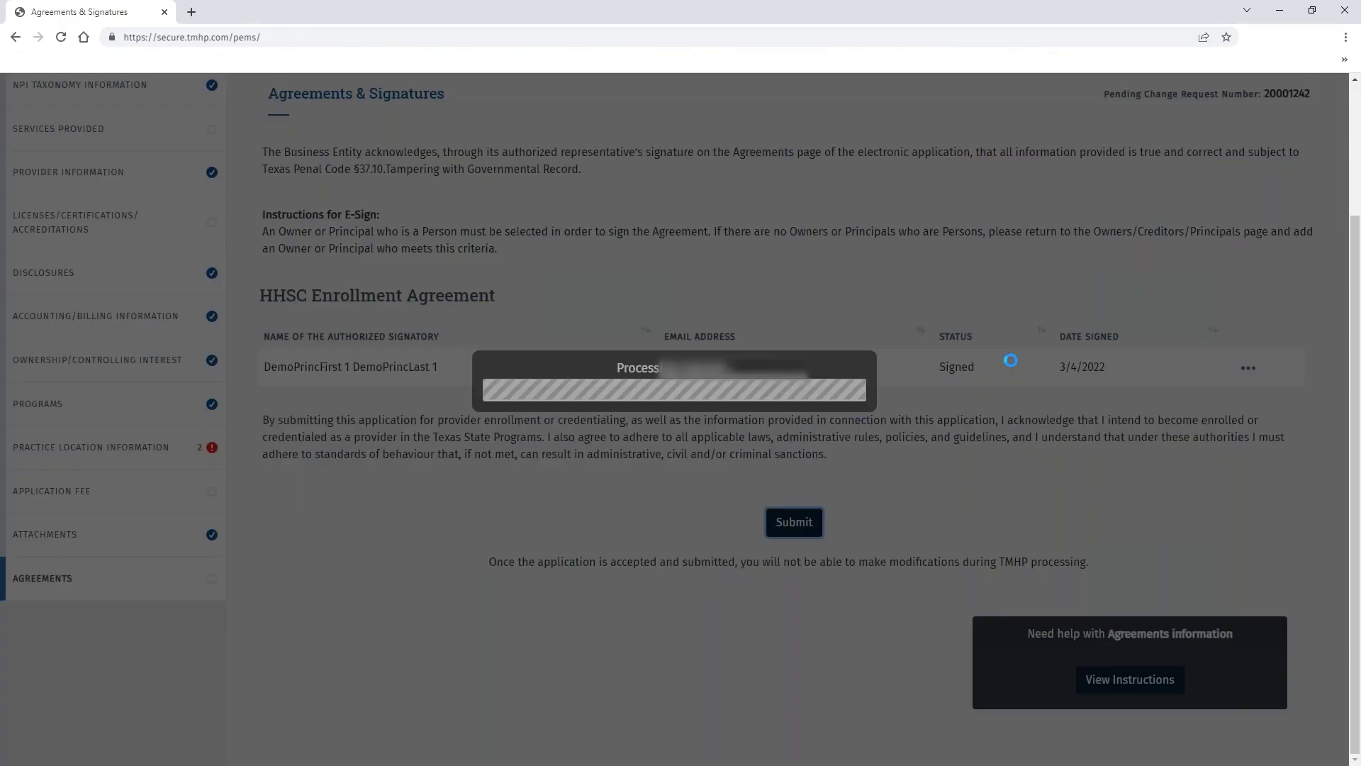
{"action": "left_click", "coordinate": [139, 602]}
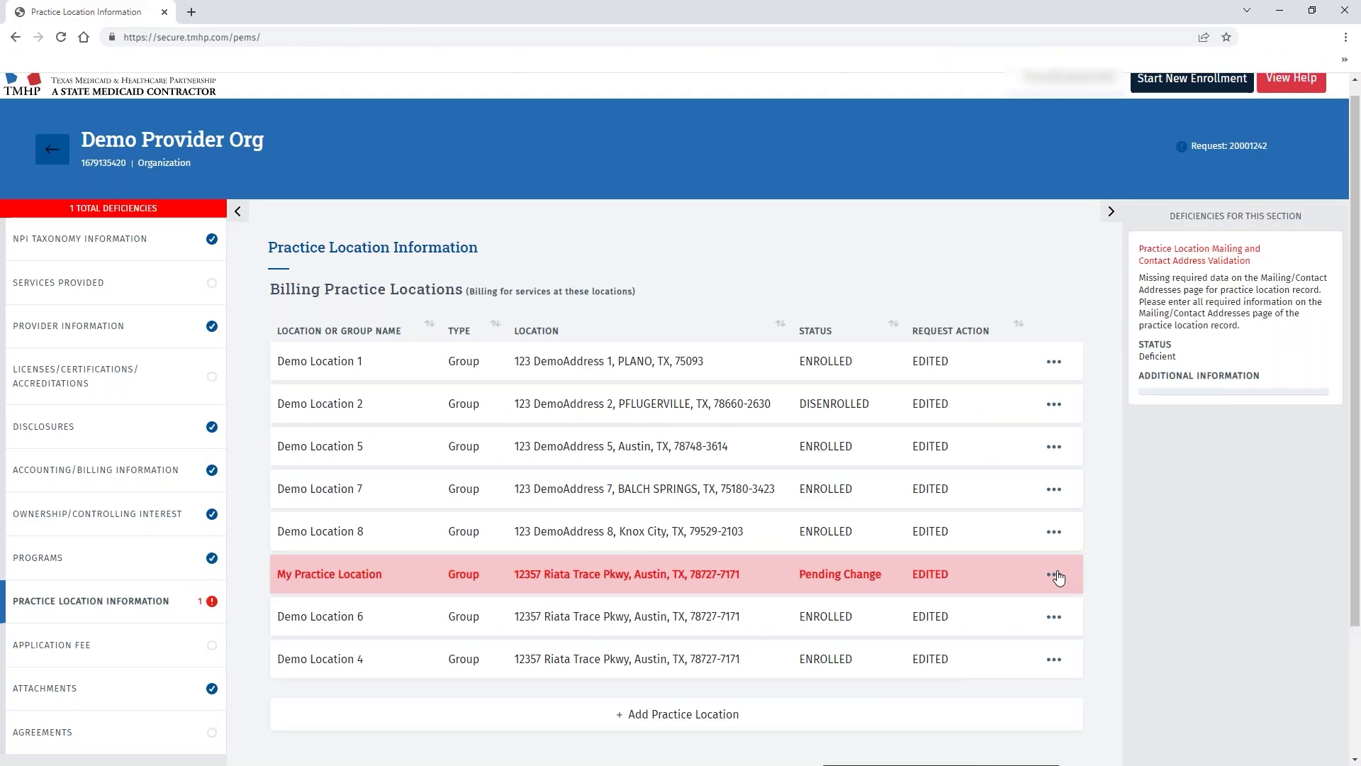
{"action": "left_click", "coordinate": [1063, 578]}
{"action": "left_click", "coordinate": [1134, 606]}
{"action": "left_click", "coordinate": [738, 371]}
{"action": "left_click", "coordinate": [446, 503]}
{"action": "left_click", "coordinate": [423, 451]}
{"action": "type", "text": "12357 Riata Trace Pkwy"}
{"action": "key", "text": "Tab"}
{"action": "type", "text": "Austin"}
{"action": "key", "text": "Tab"}
{"action": "type", "text": "tx"}
{"action": "key", "text": "Tab"}
{"action": "type", "text": "78727"}
{"action": "left_click", "coordinate": [310, 641]}
Enter the phone number and contact's e-mail and name, save, and submit the application.
{"action": "scroll", "coordinate": [556, 425], "scroll_direction": "down", "scroll_amount": 5}
{"action": "left_click", "coordinate": [1063, 407]}
{"action": "type", "text": "demo@tmhp.comFirstLast"}
{"action": "left_click", "coordinate": [788, 590]}
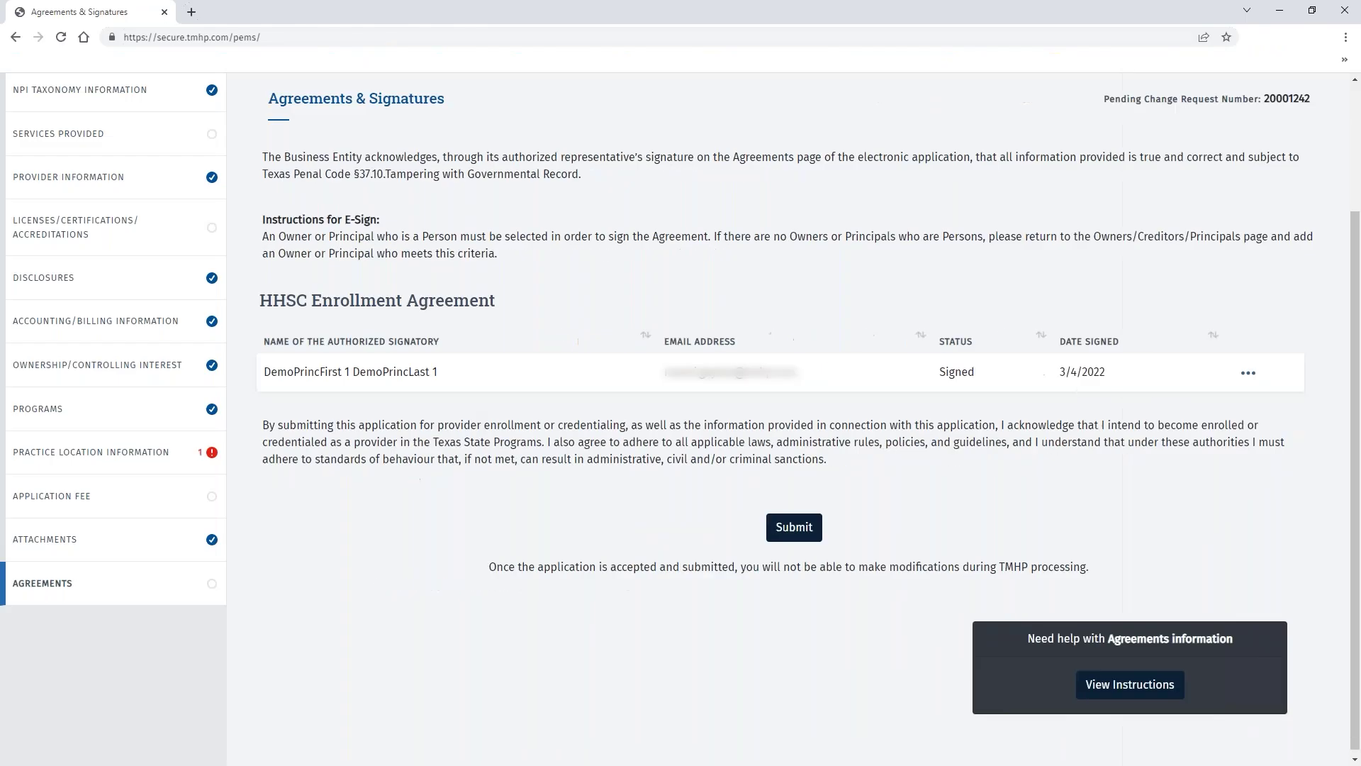
{"action": "left_click", "coordinate": [794, 527]}
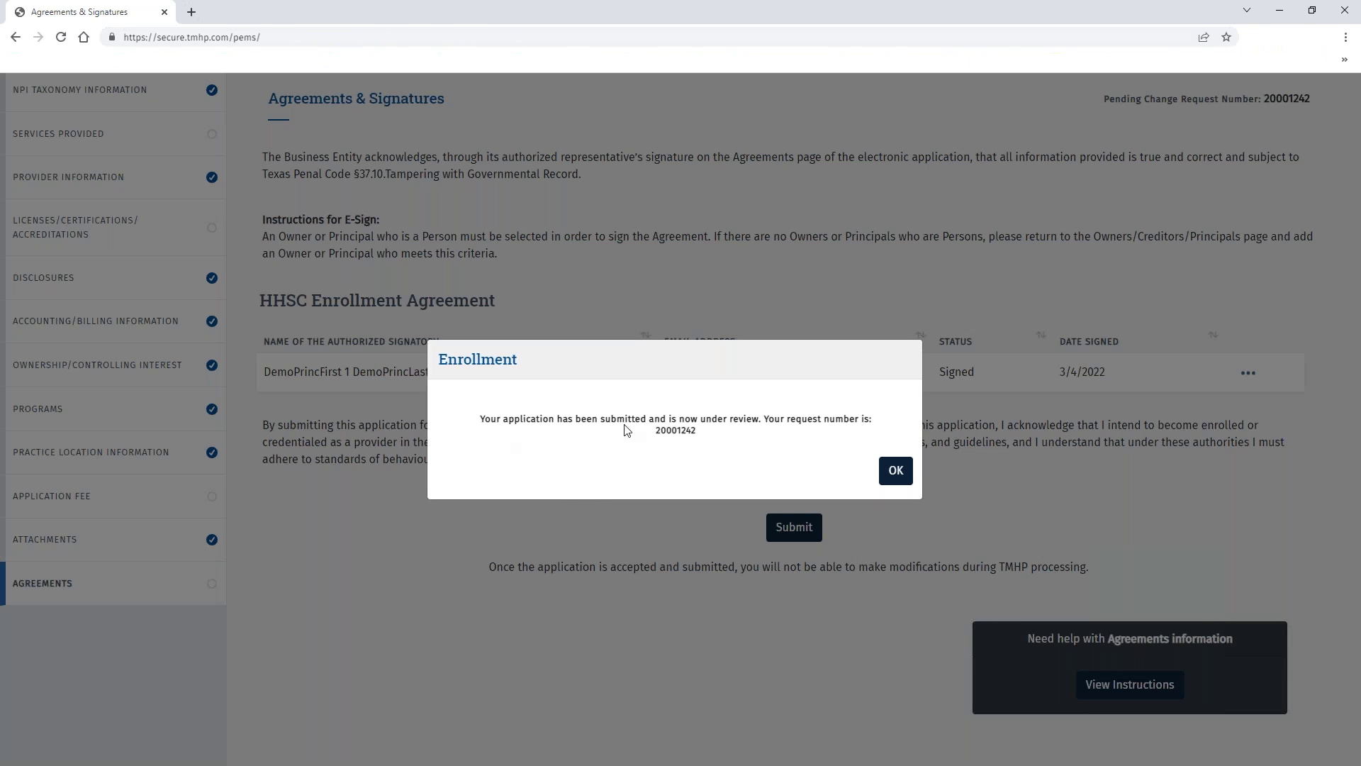
Note request number 20001242 in the submission confirmation and dismiss it.
{"action": "double_click", "coordinate": [678, 432]}
{"action": "key", "text": "ctrl+c"}
{"action": "left_click", "coordinate": [674, 471]}
{"action": "left_click", "coordinate": [910, 479]}
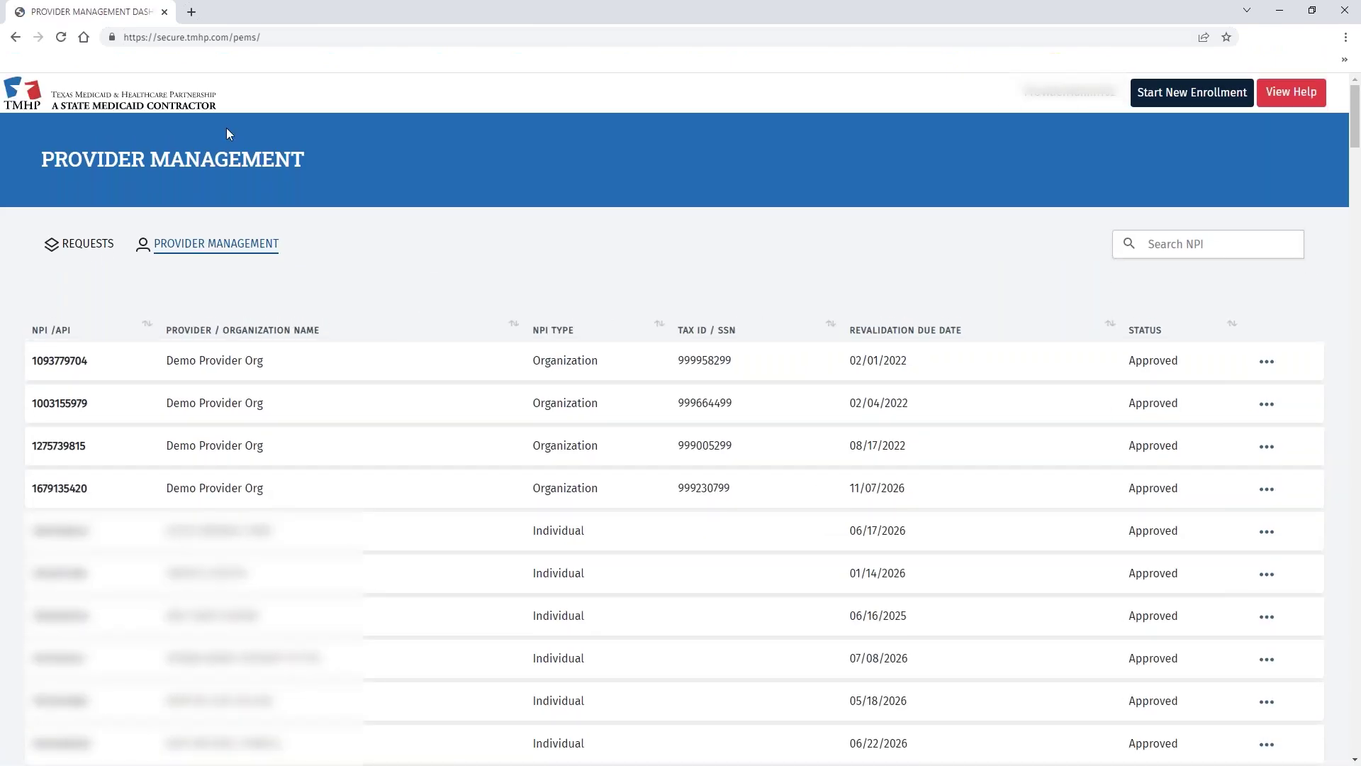
Search the Requests dashboard for 20001242 and check the row's actions menu.
{"action": "left_click", "coordinate": [96, 245]}
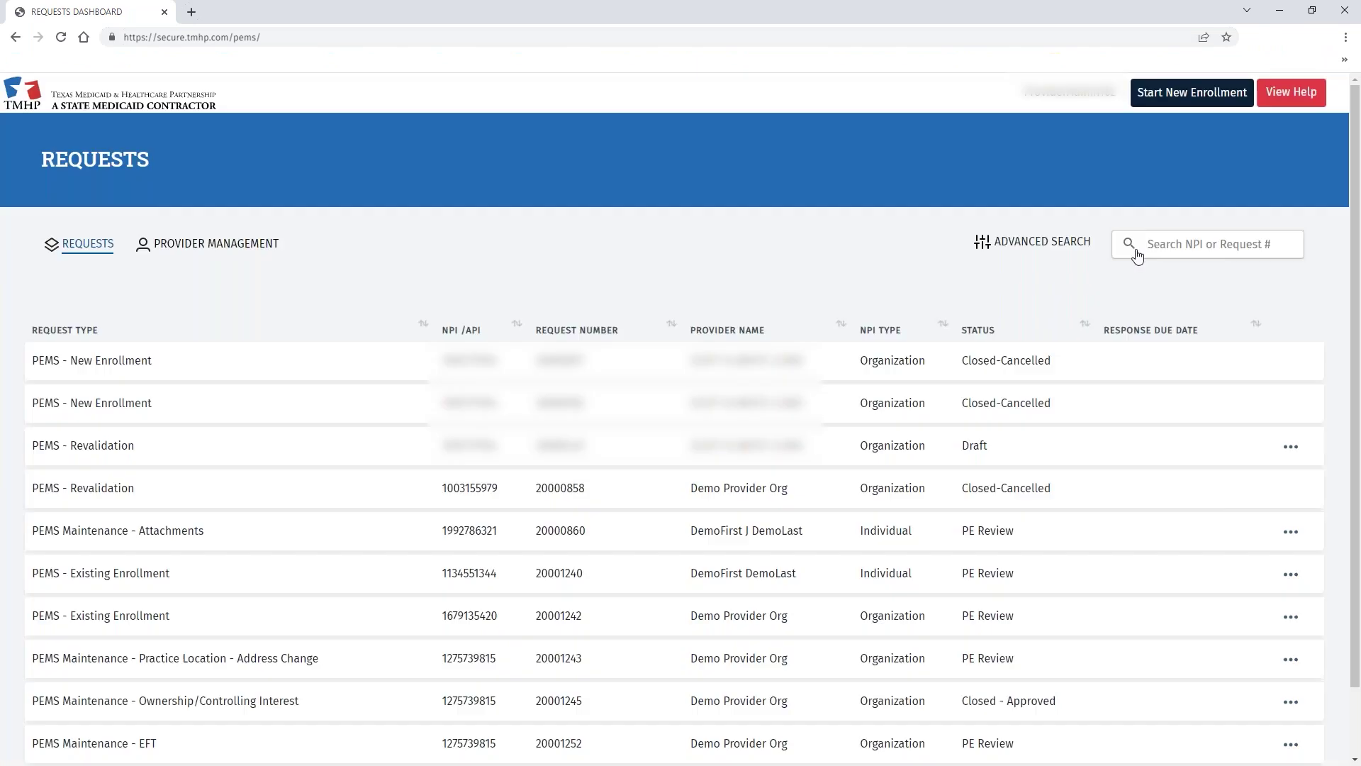
{"action": "left_click", "coordinate": [1137, 254]}
{"action": "key", "text": "ctrl+v"}
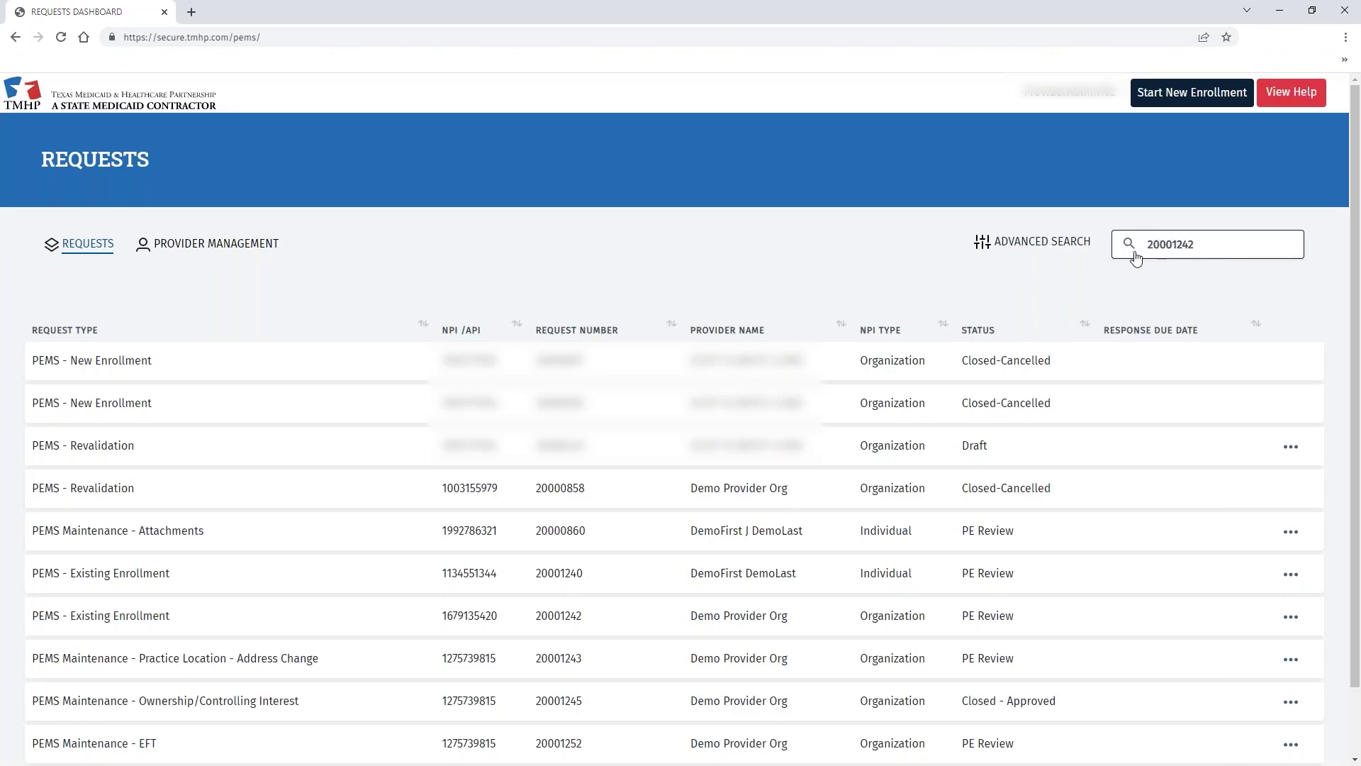
{"action": "left_click", "coordinate": [1129, 244]}
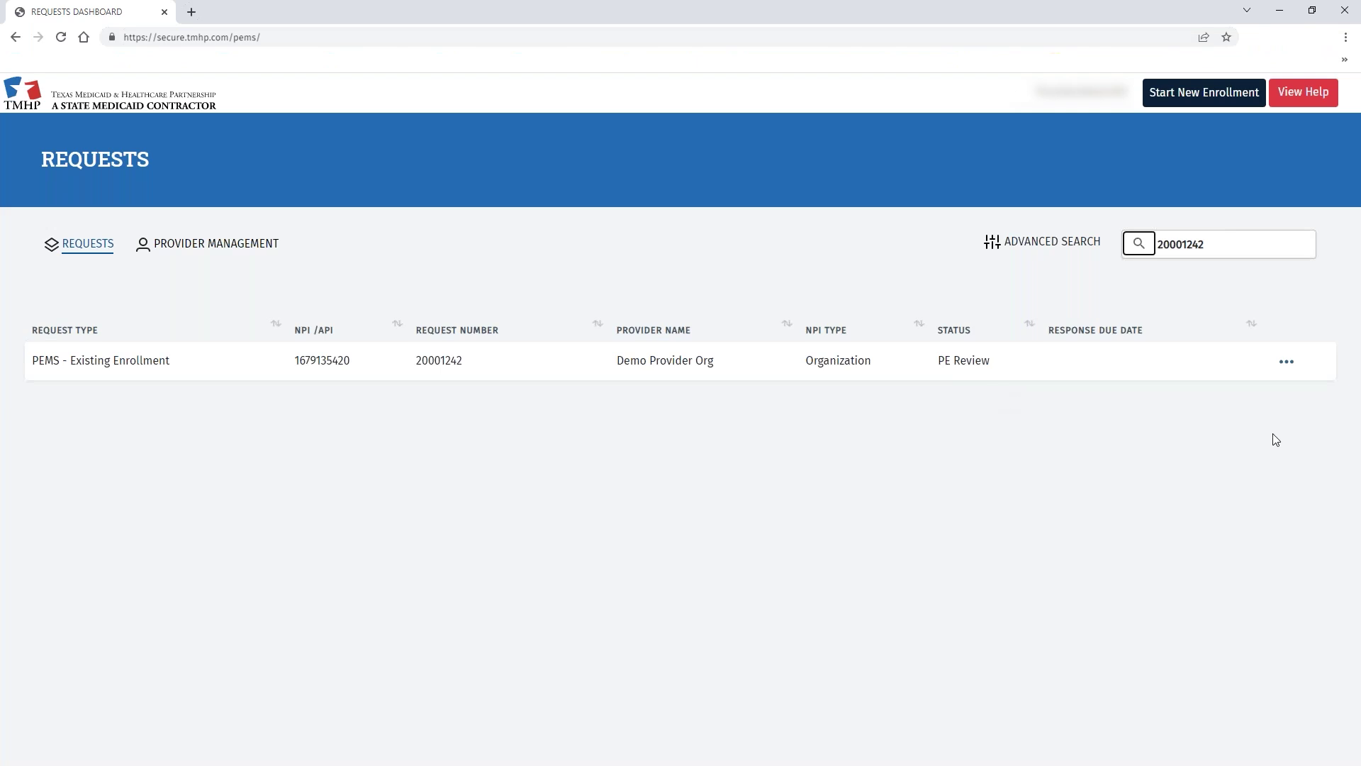
{"action": "left_click", "coordinate": [1296, 368]}
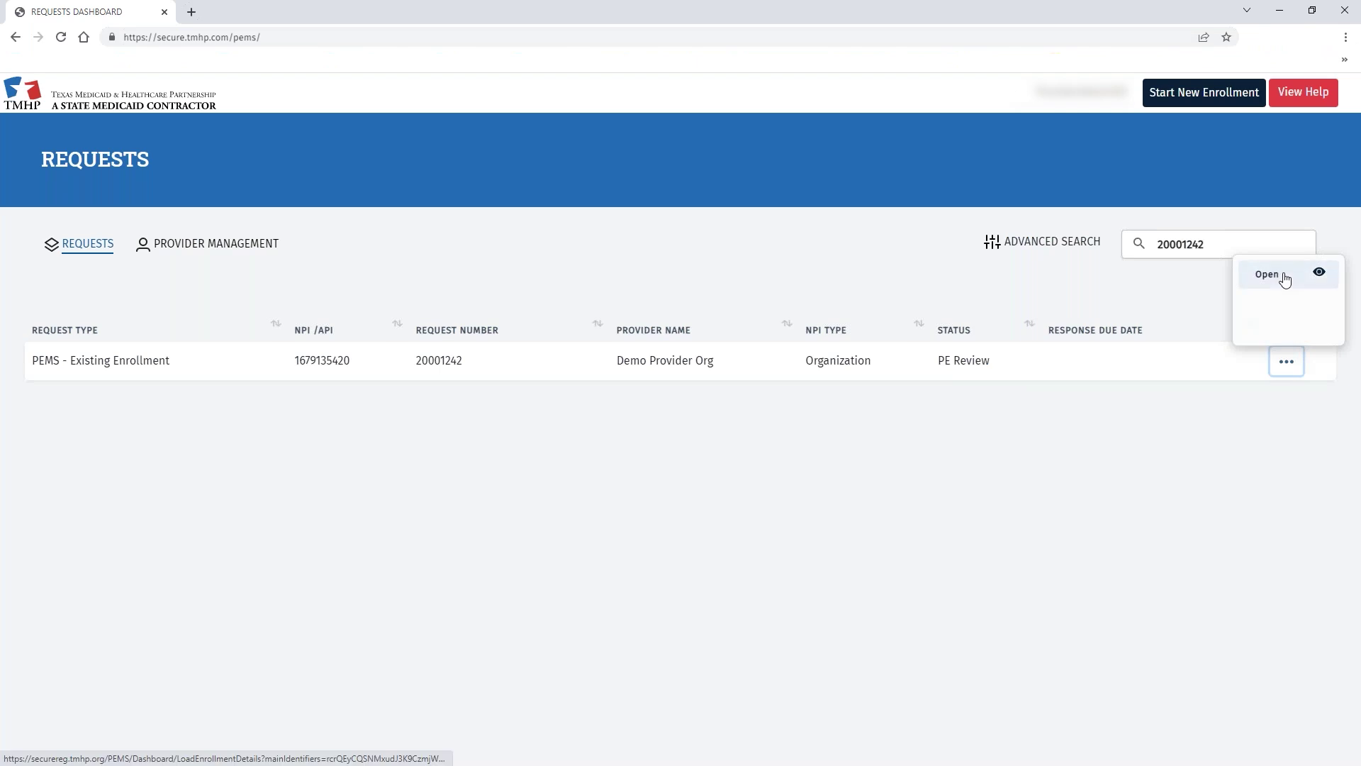
{"action": "left_click", "coordinate": [1236, 436]}
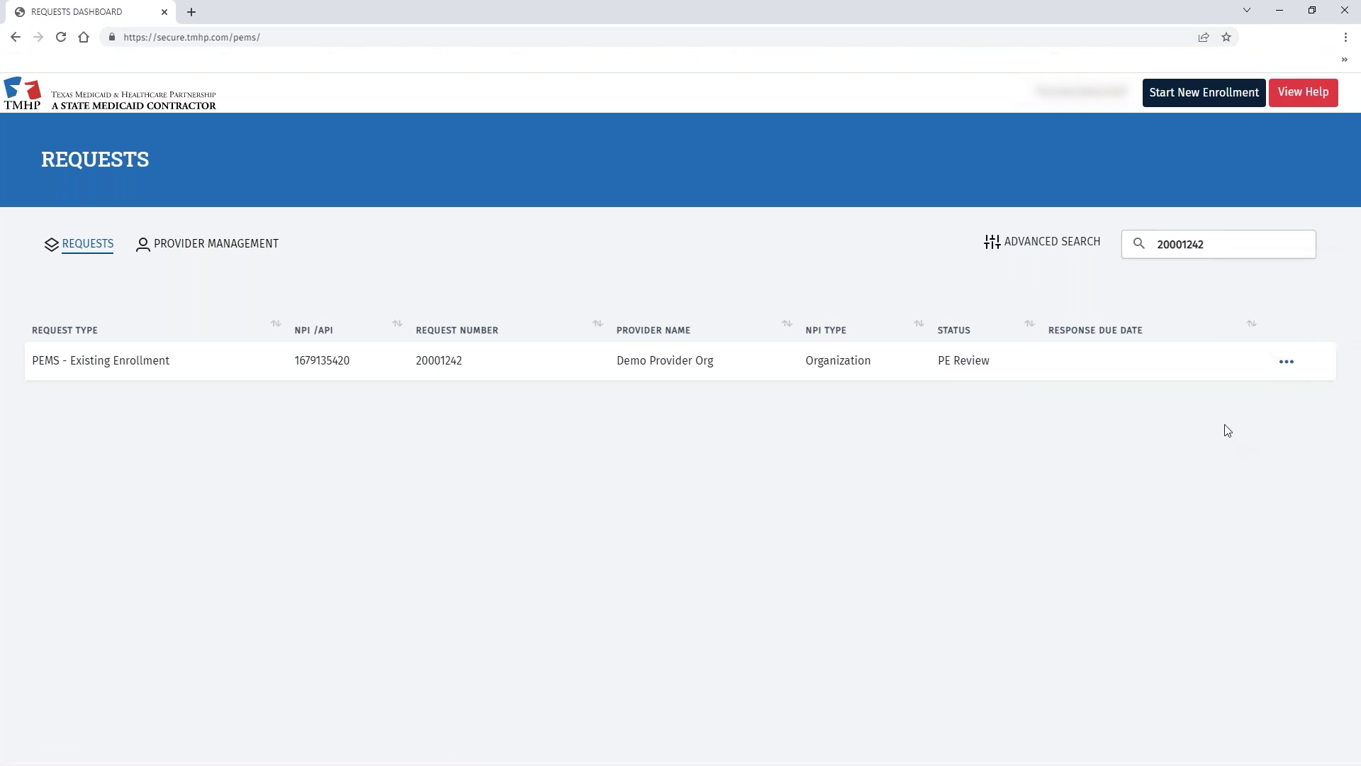